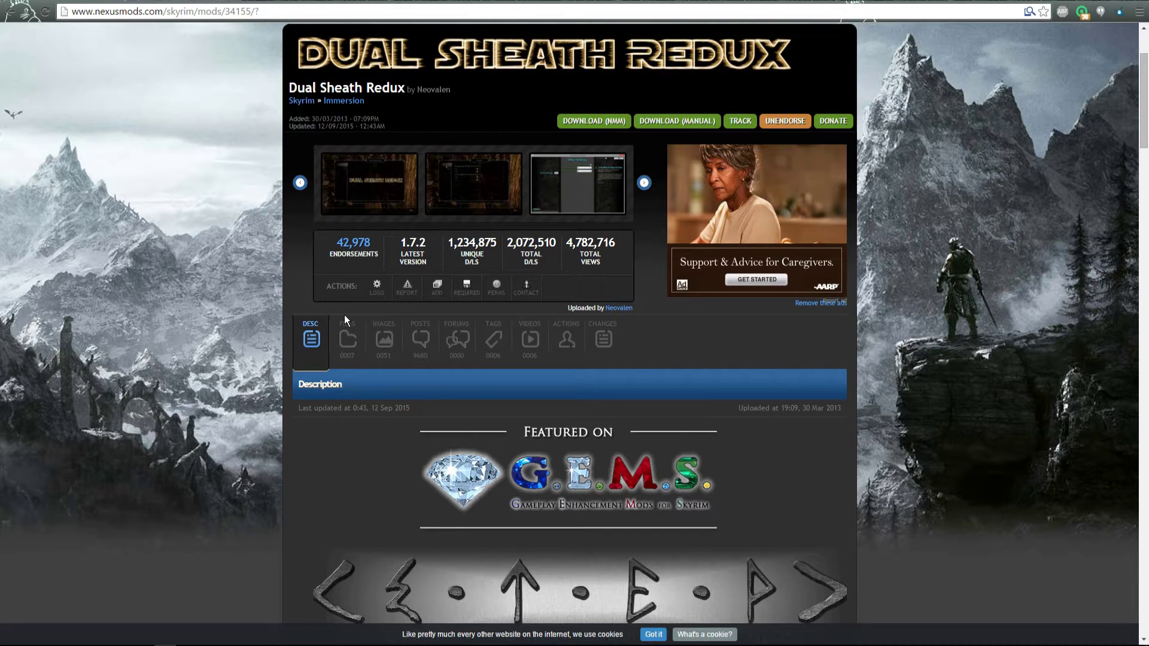
- Send the Dual Sheath Redux main file from the FILES list to the mod manager
left_click(347, 338)
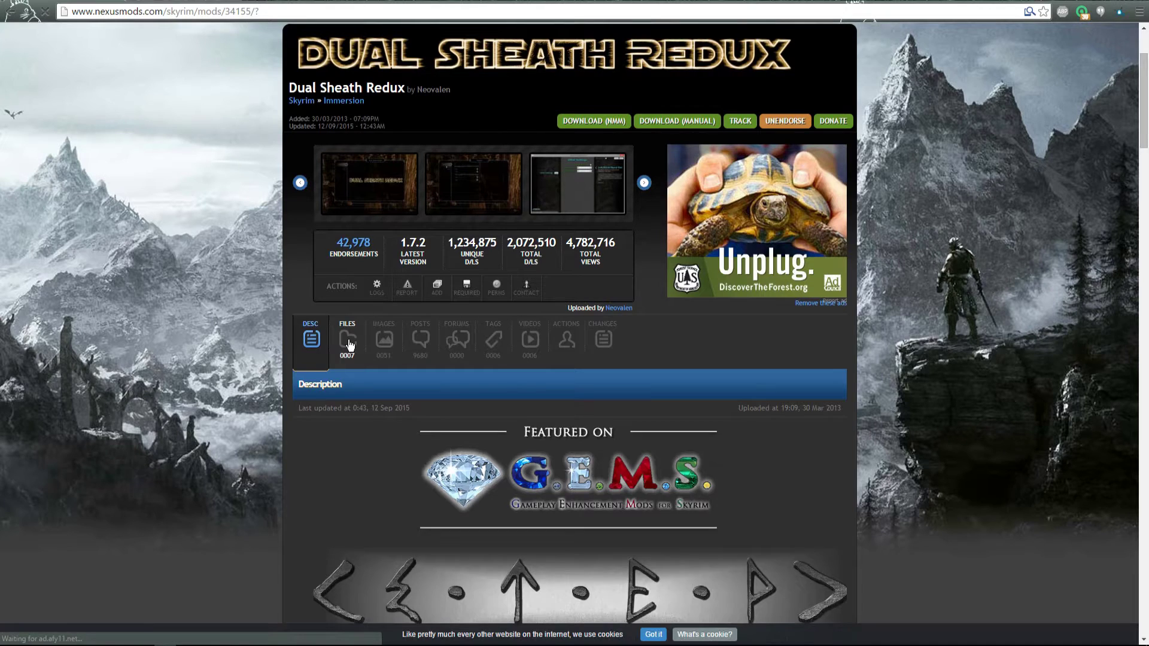
scroll(278, 323, "down", 2)
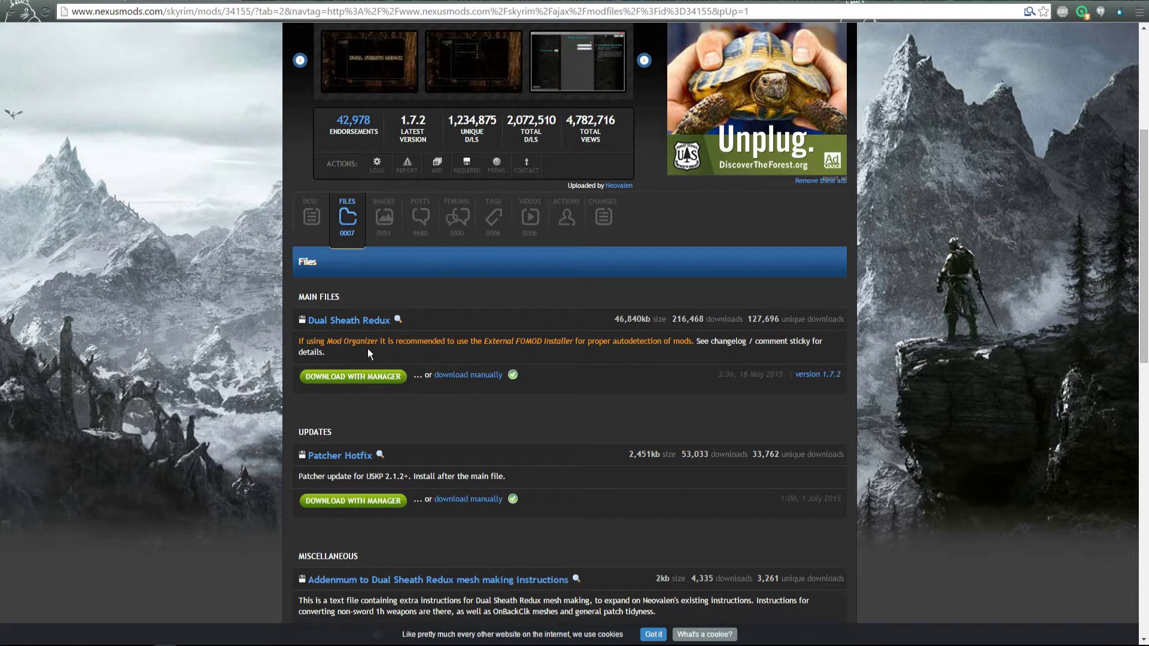
left_click(349, 381)
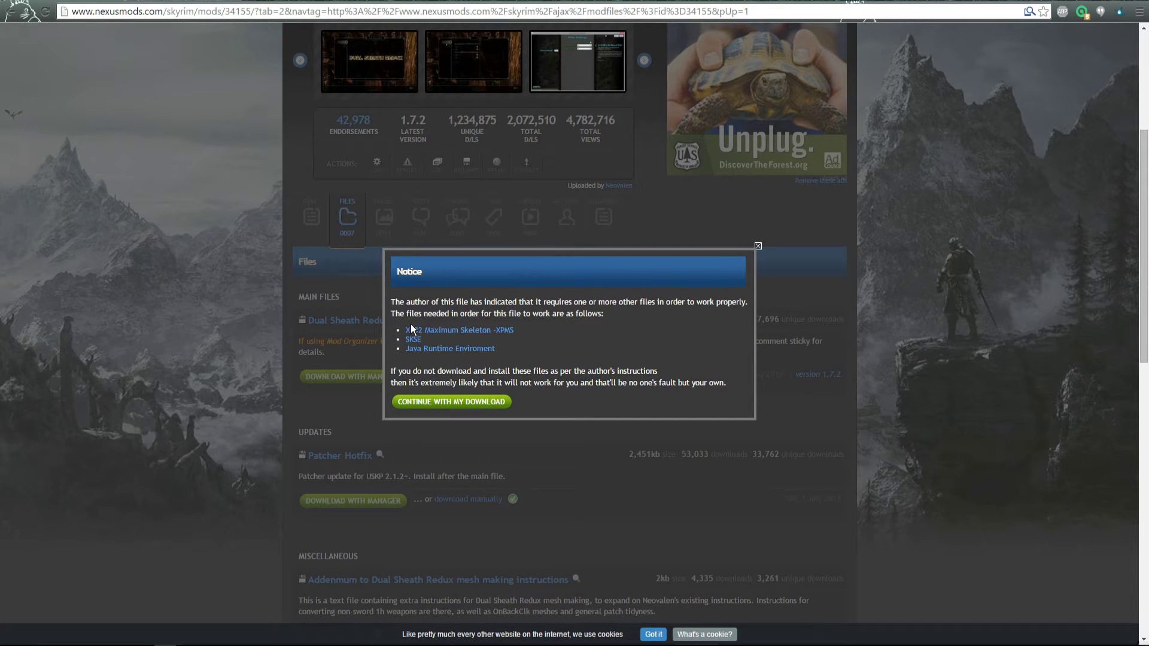
left_click(456, 400)
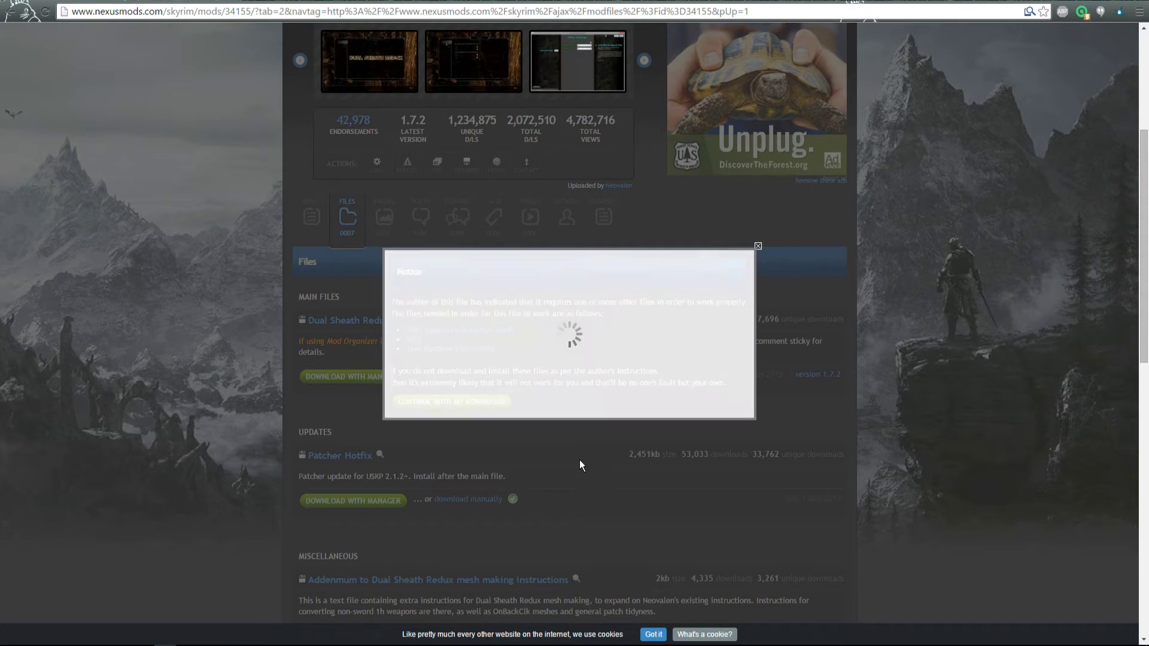
left_click(669, 413)
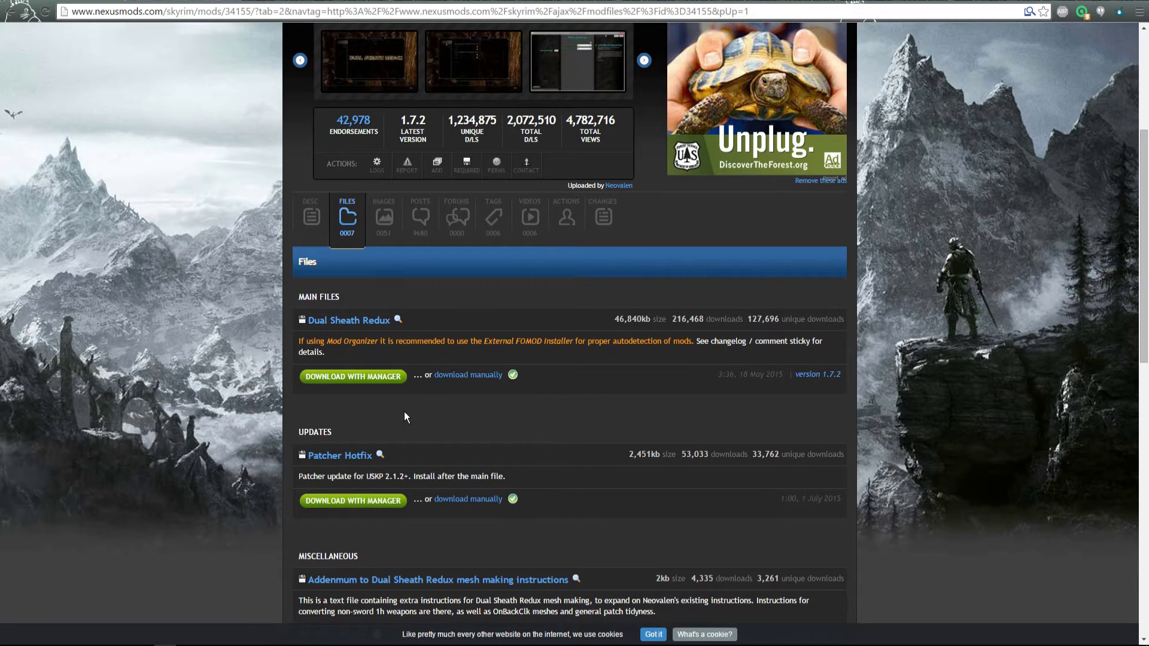
- Send the Patcher Hotfix file to the mod manager as well
left_click(354, 501)
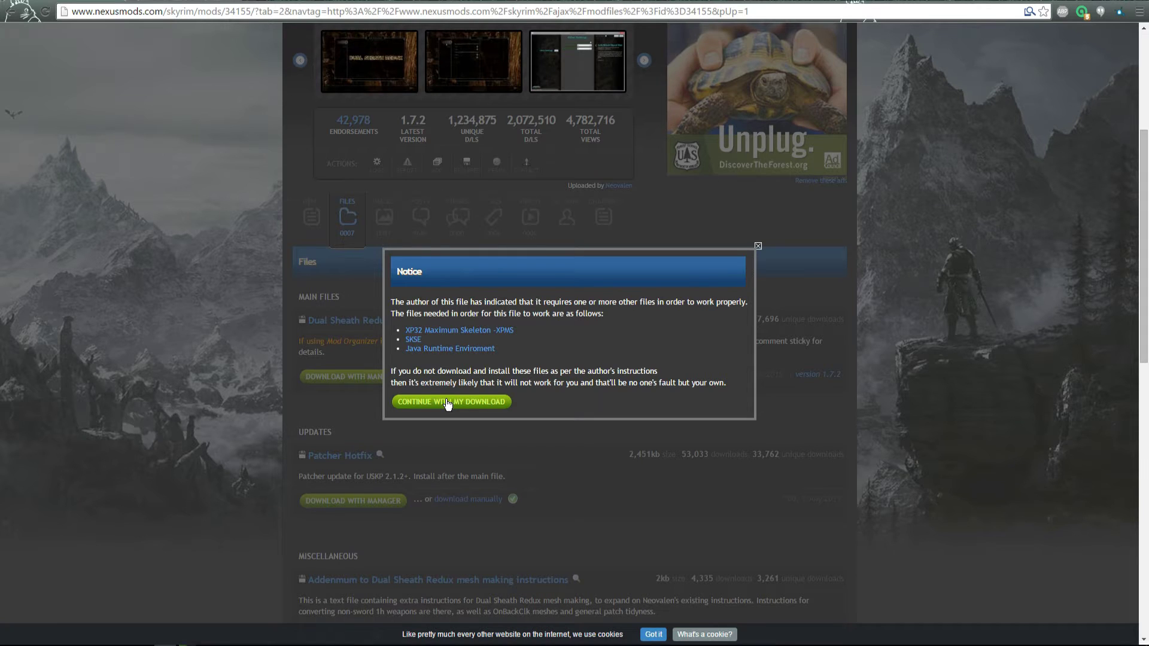
left_click(432, 402)
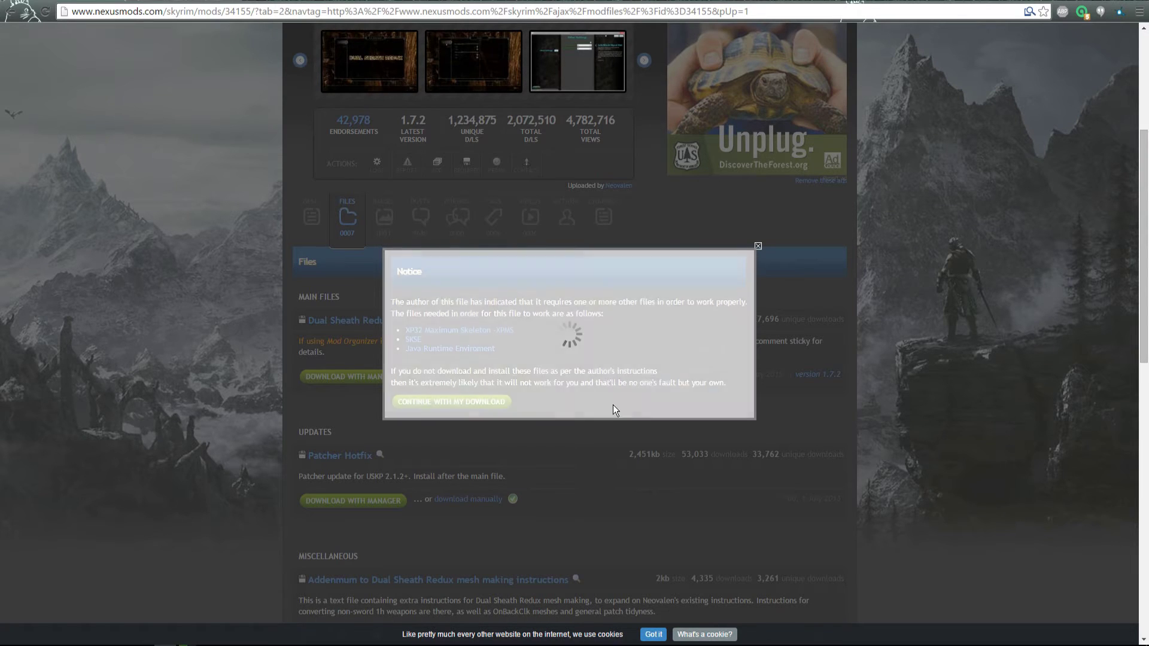
left_click(678, 412)
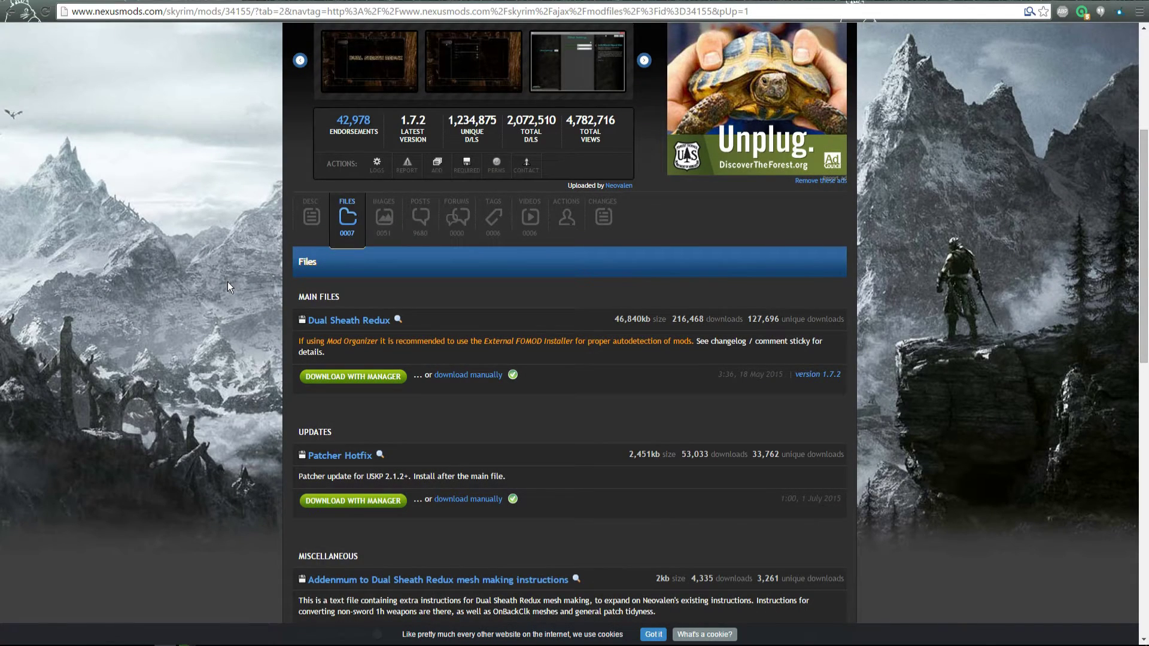
key("alt+Tab")
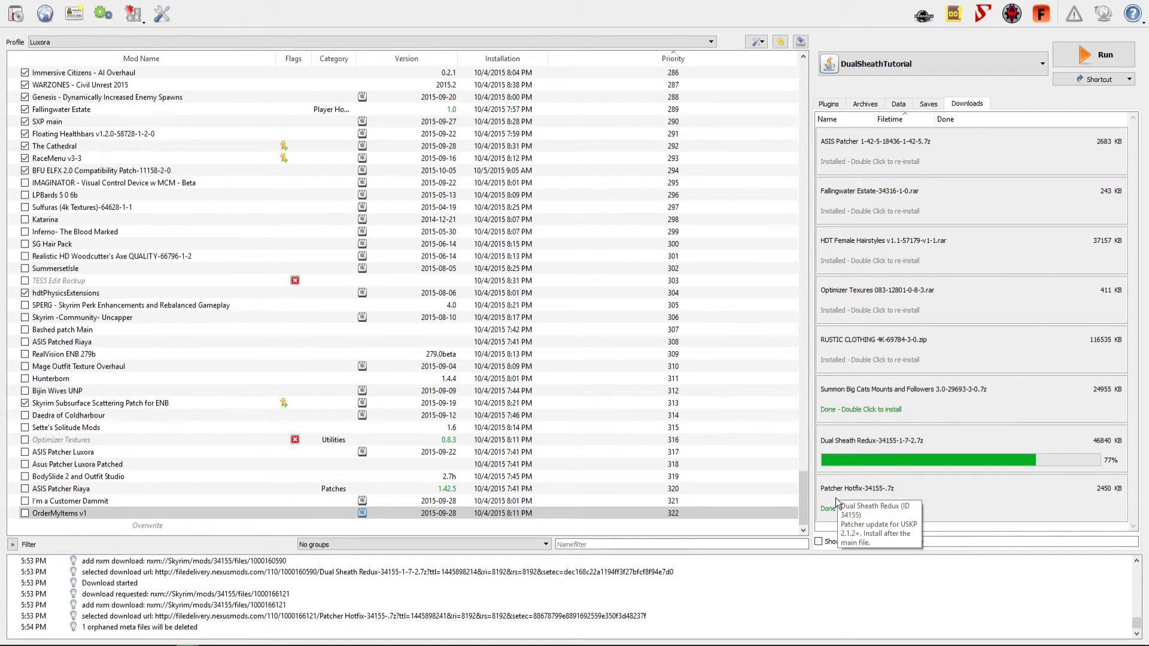
- Wait in the Downloads tab until Dual Sheath Redux and Patcher Hotfix both show Done
left_click(806, 497)
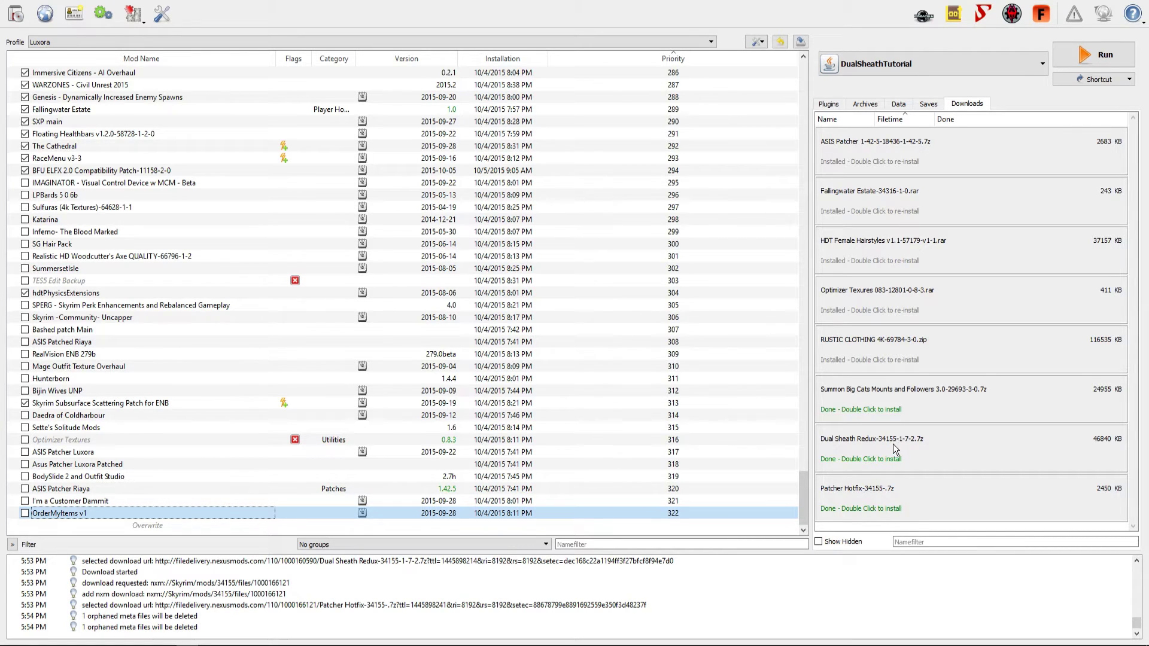
mouse_move(889, 447)
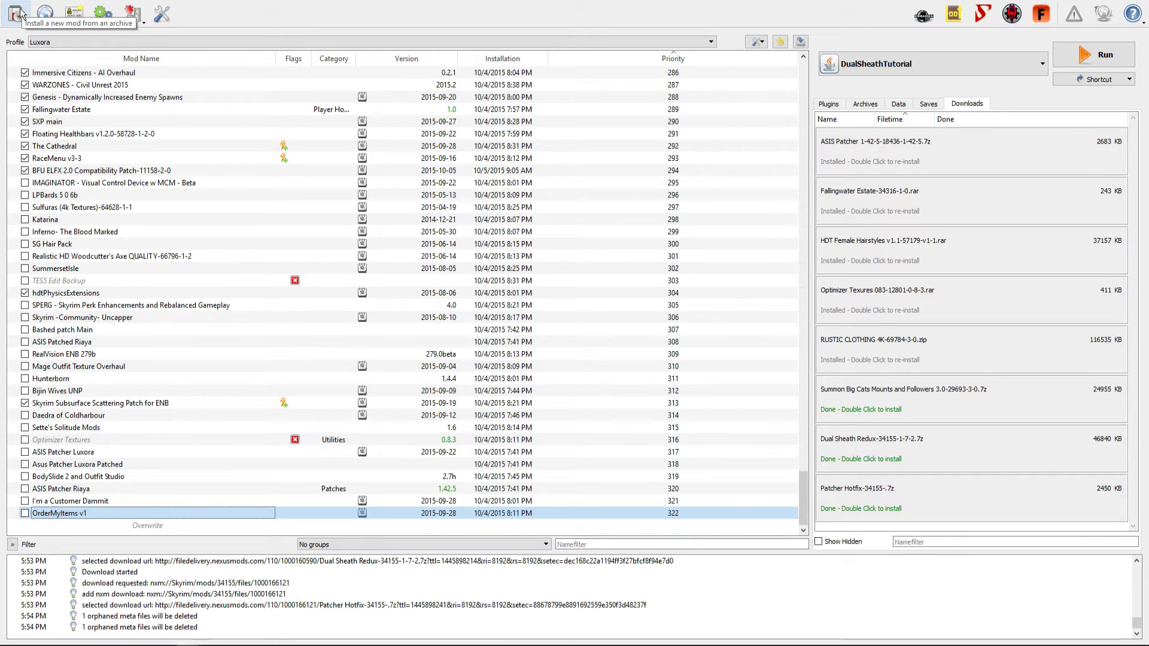
- Install Dual Sheath Redux with Patcher, Vanilla Meshes and Mod Packs selected, then continue
double_click(946, 444)
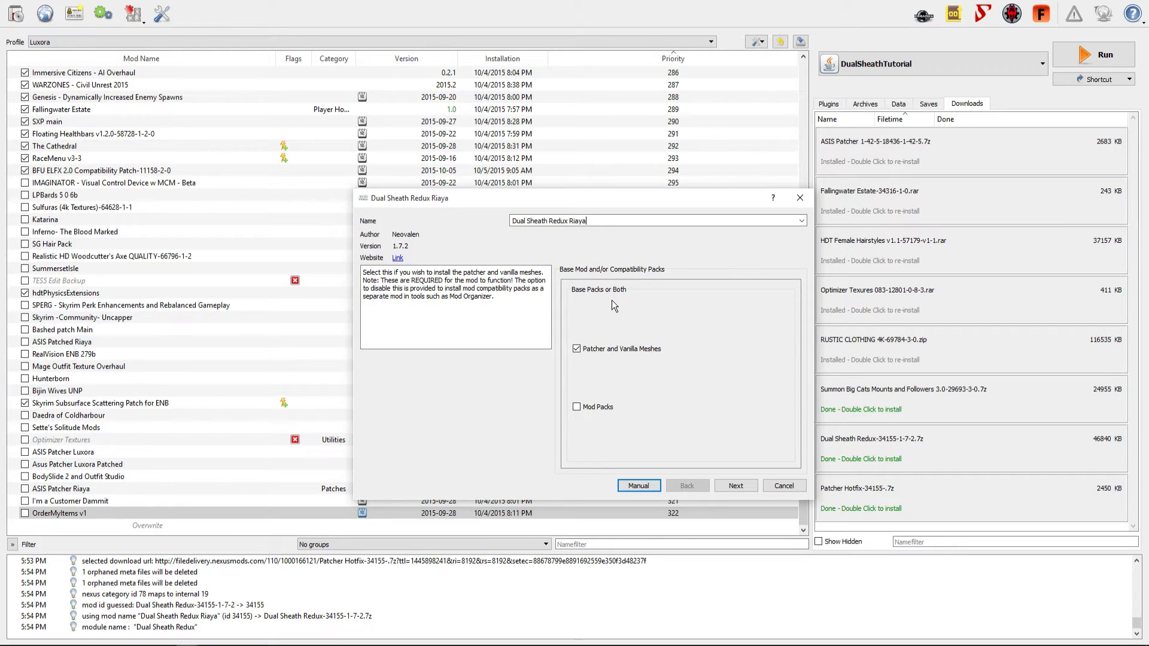
mouse_move(615, 353)
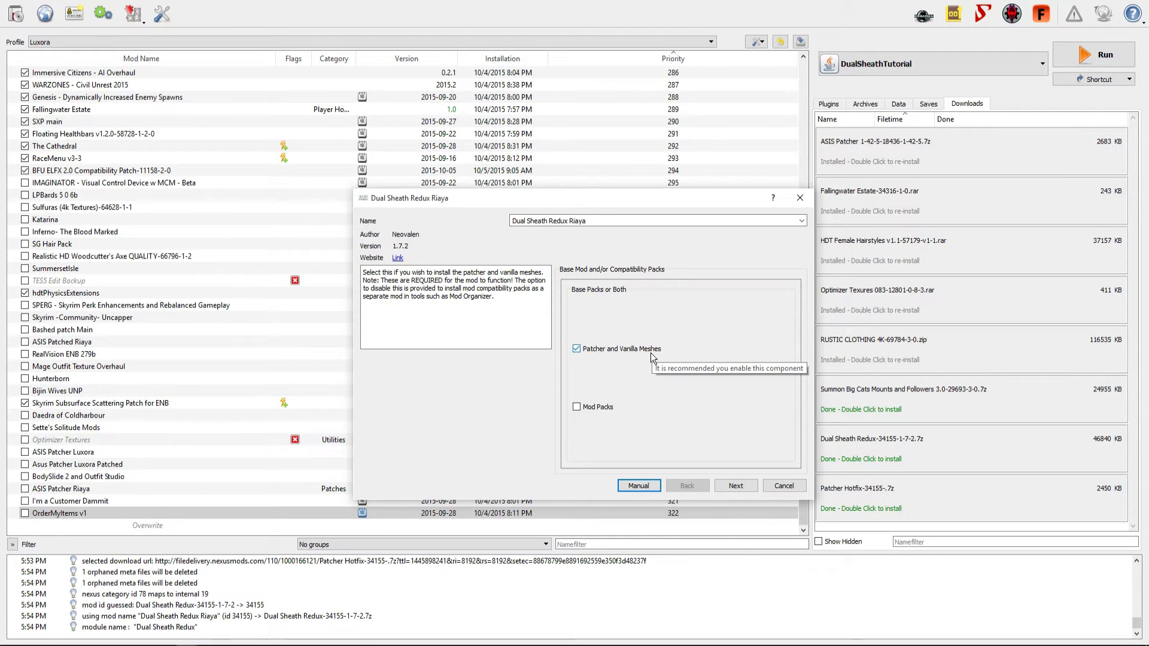
left_click(603, 411)
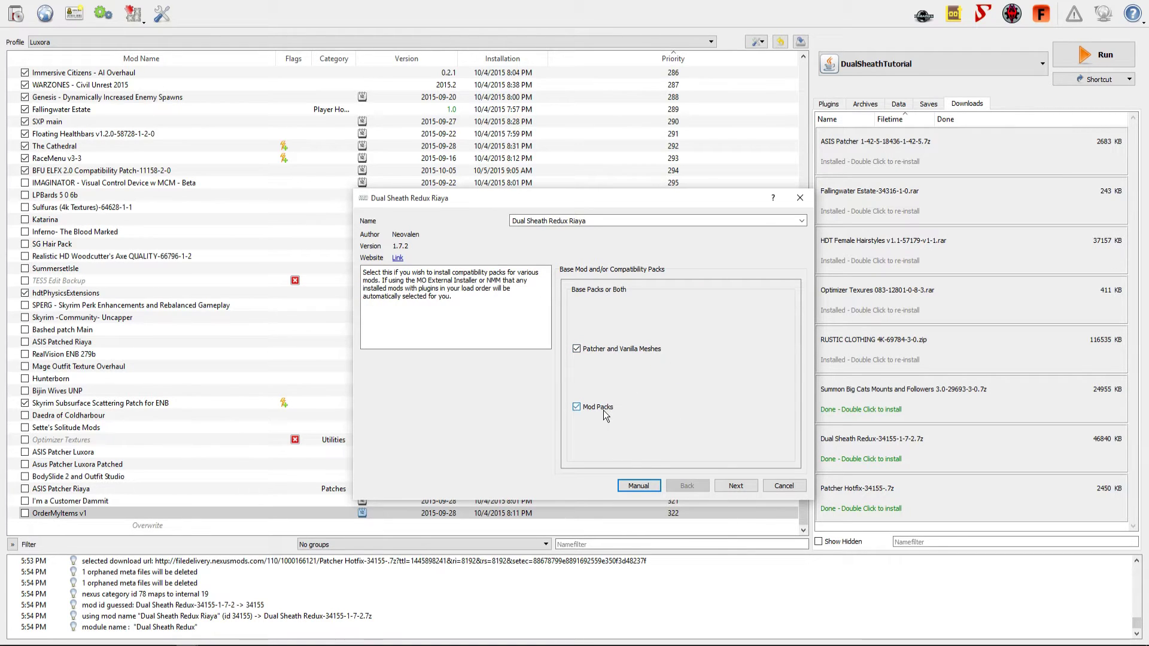
left_click(735, 487)
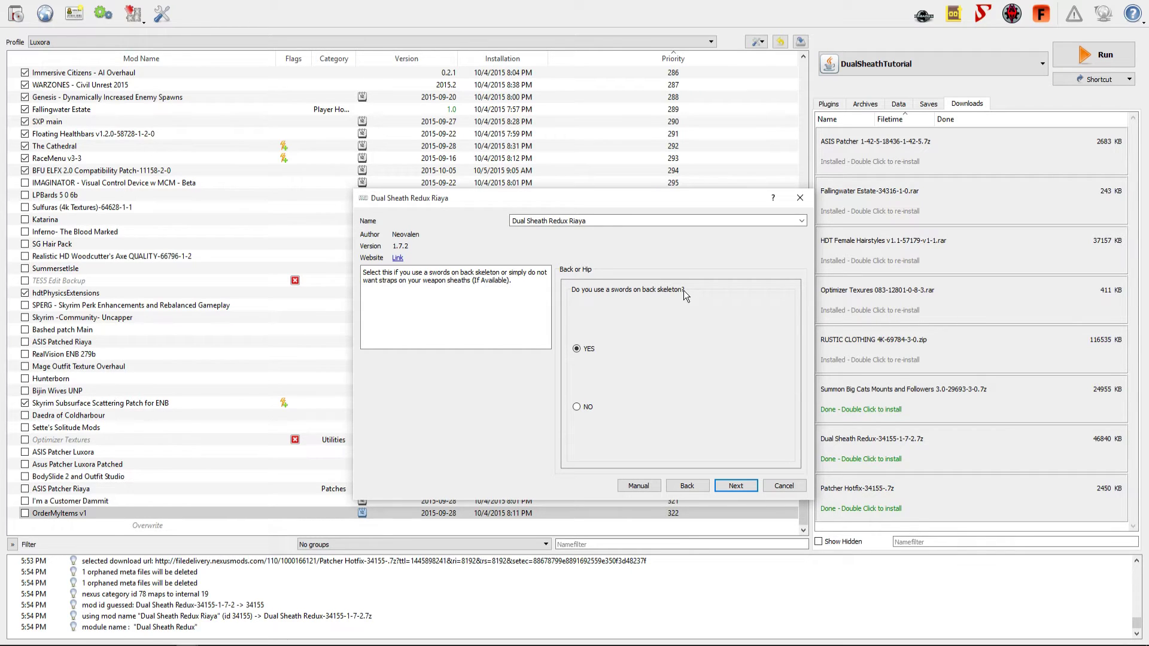
key("alt+Tab")
key("alt+Tab")
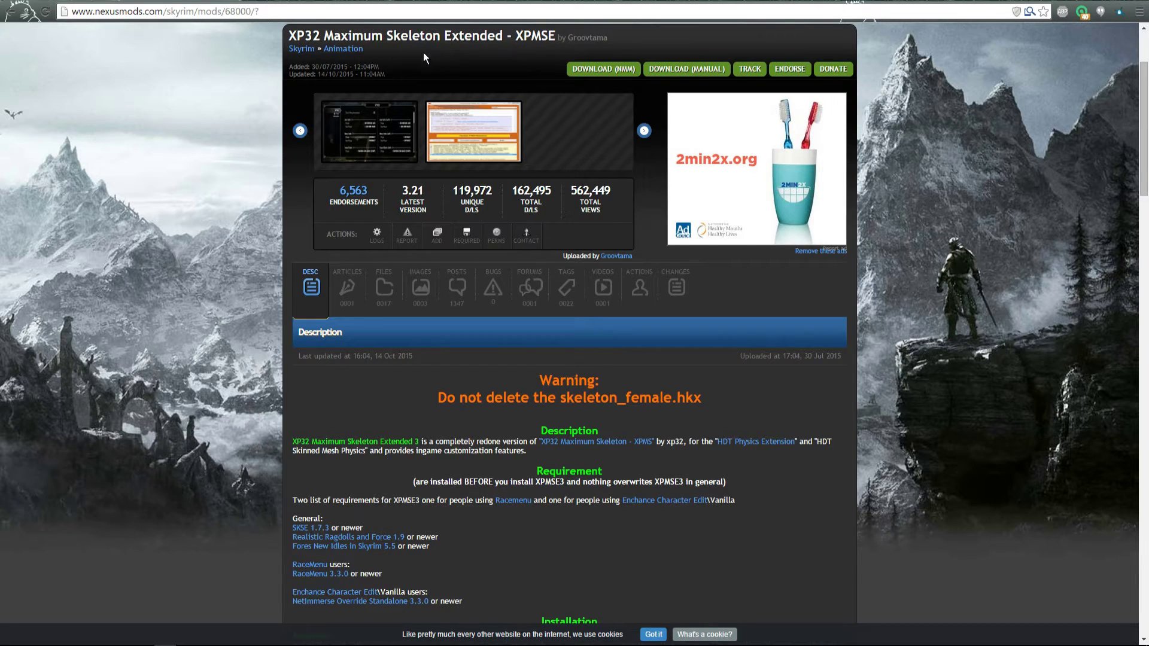
- After checking the XPMSE page, answer NO to swords worn on a back skeleton
key("alt+Tab")
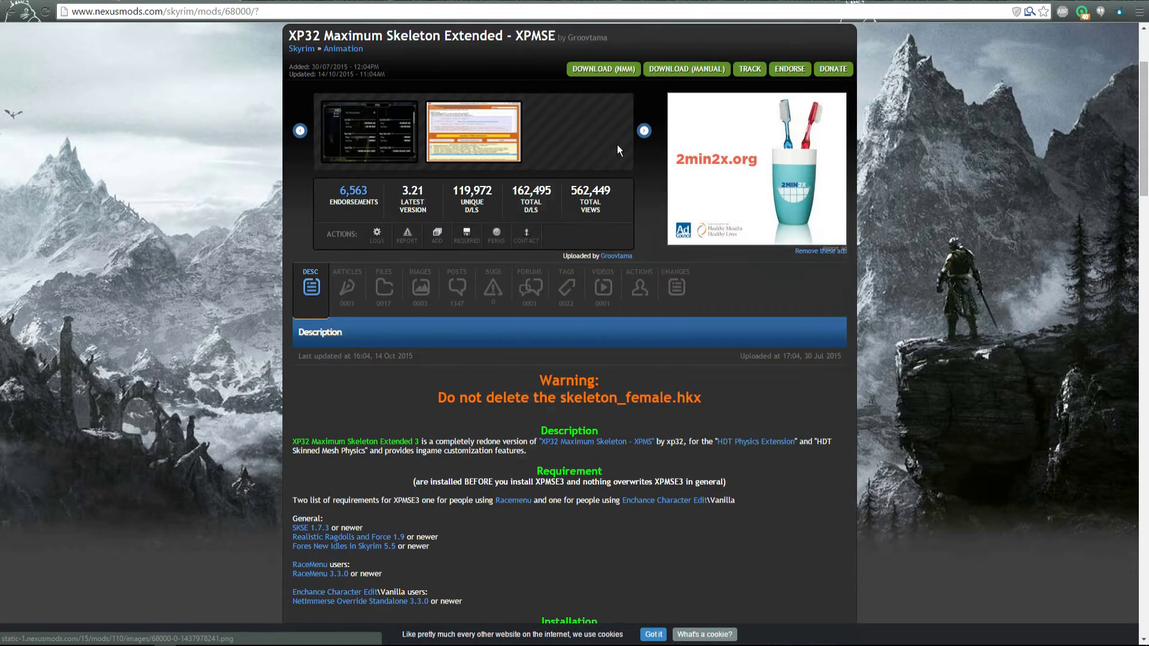
left_click(588, 407)
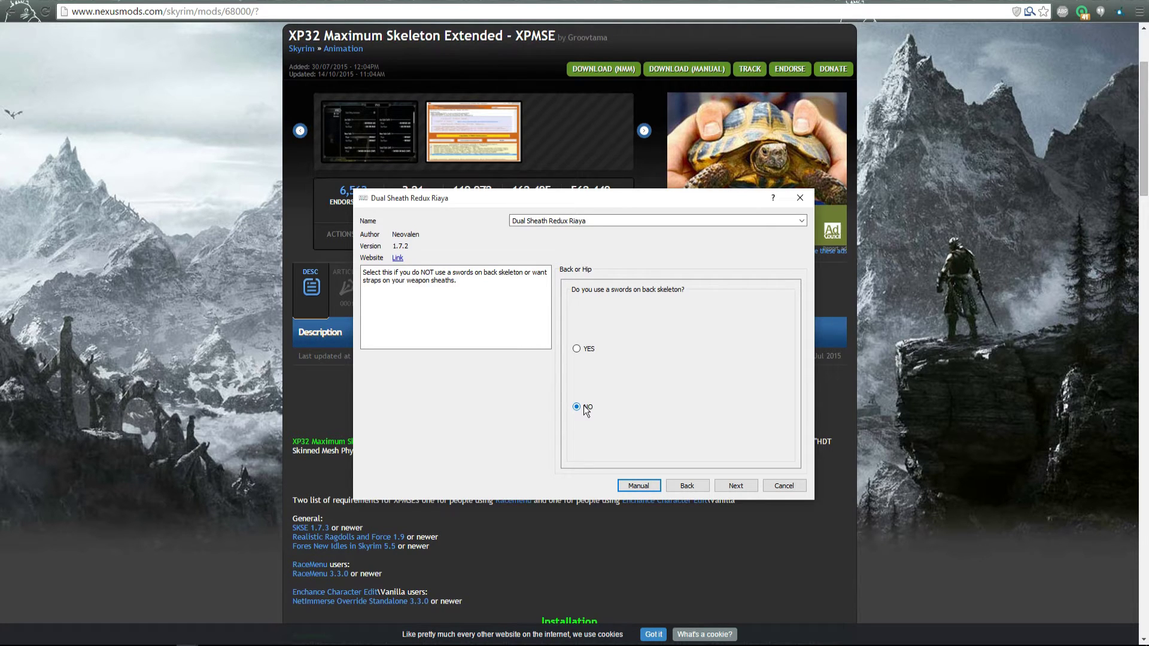
- View the XPMSE screenshots, then advance through Replacer Mods to the Standalone Mods page
left_click(366, 157)
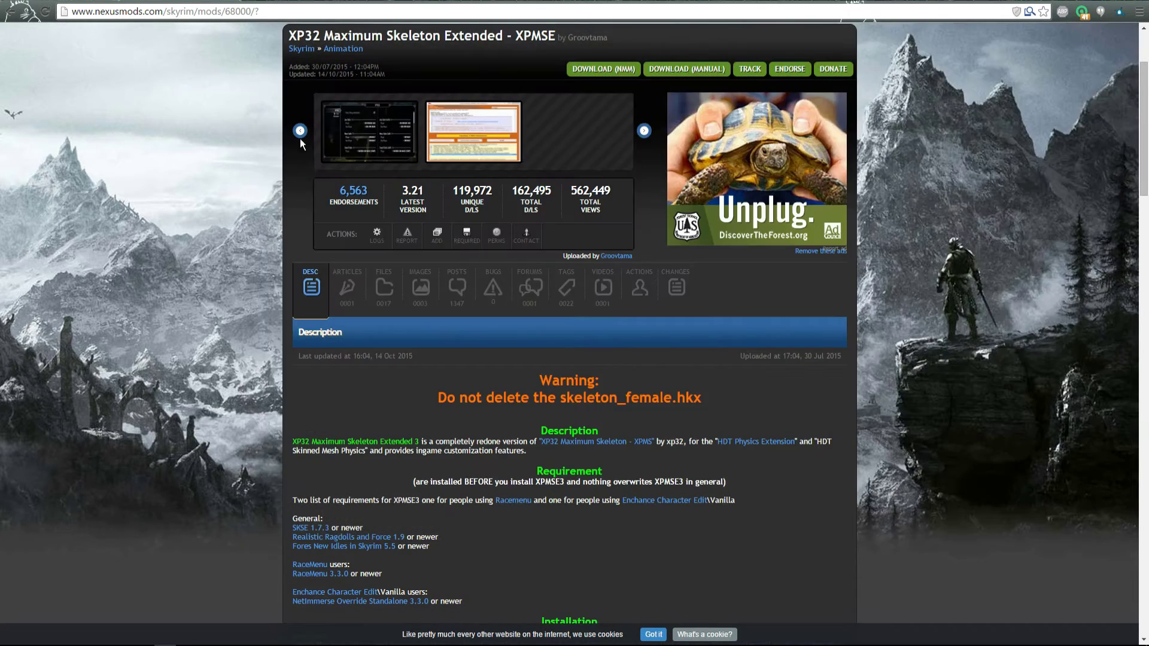
left_click(371, 135)
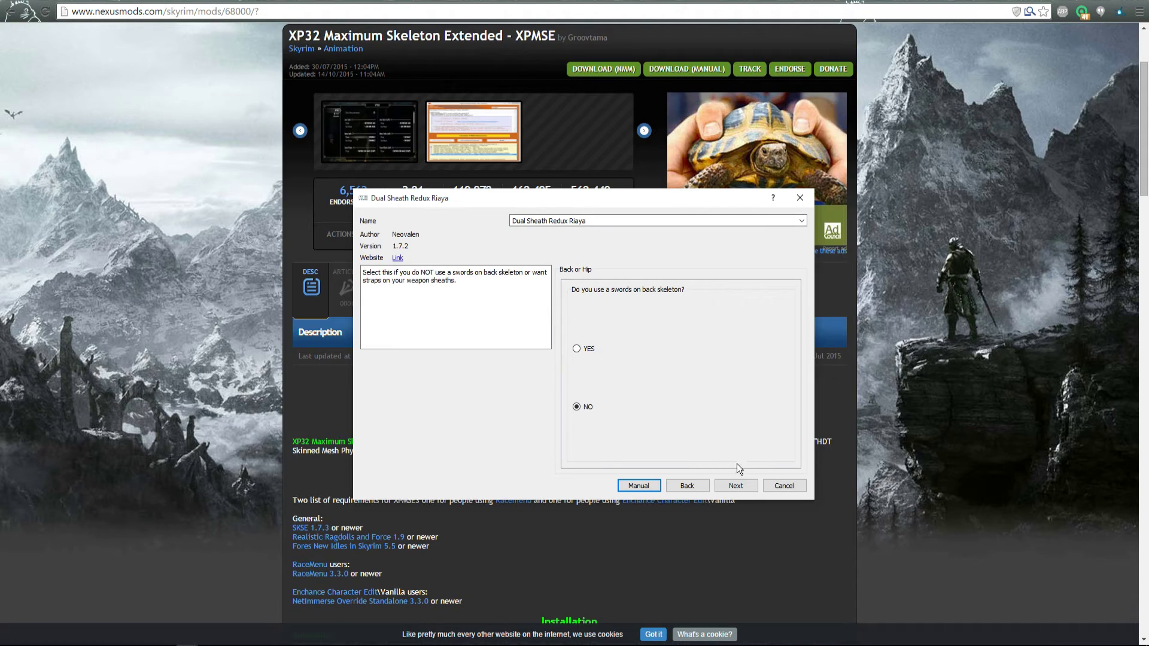
left_click(736, 486)
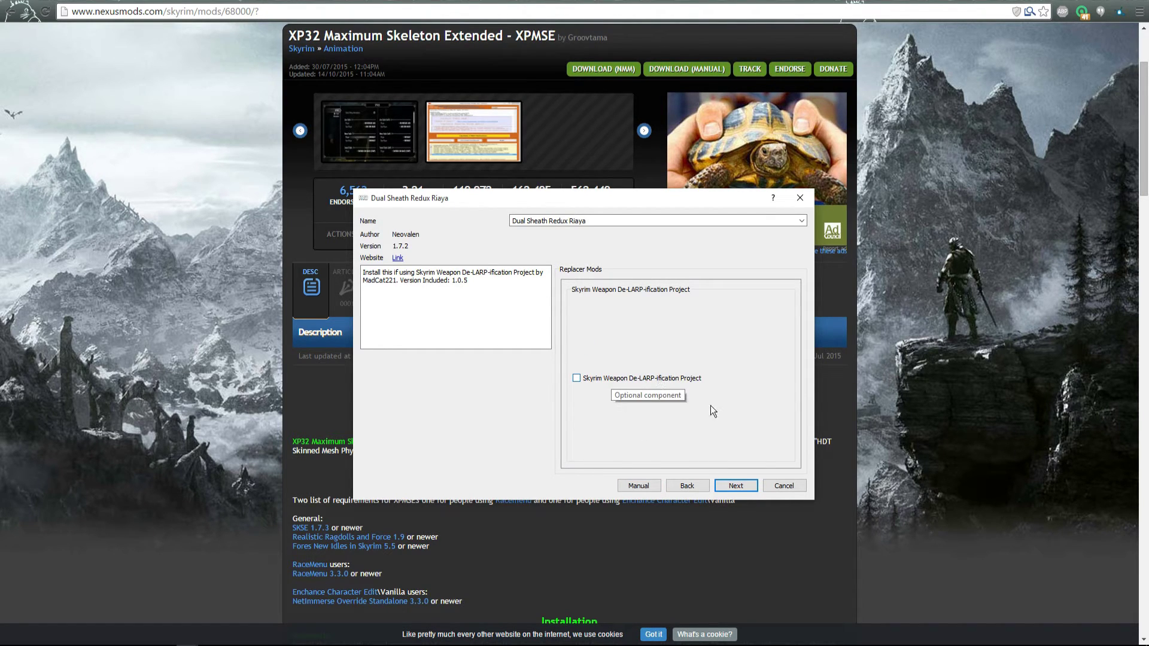
left_click(740, 487)
- Enlarge the installer window and tick Immersive Armors and Immersive Weapons
left_click_drag(574, 202, 469, 1)
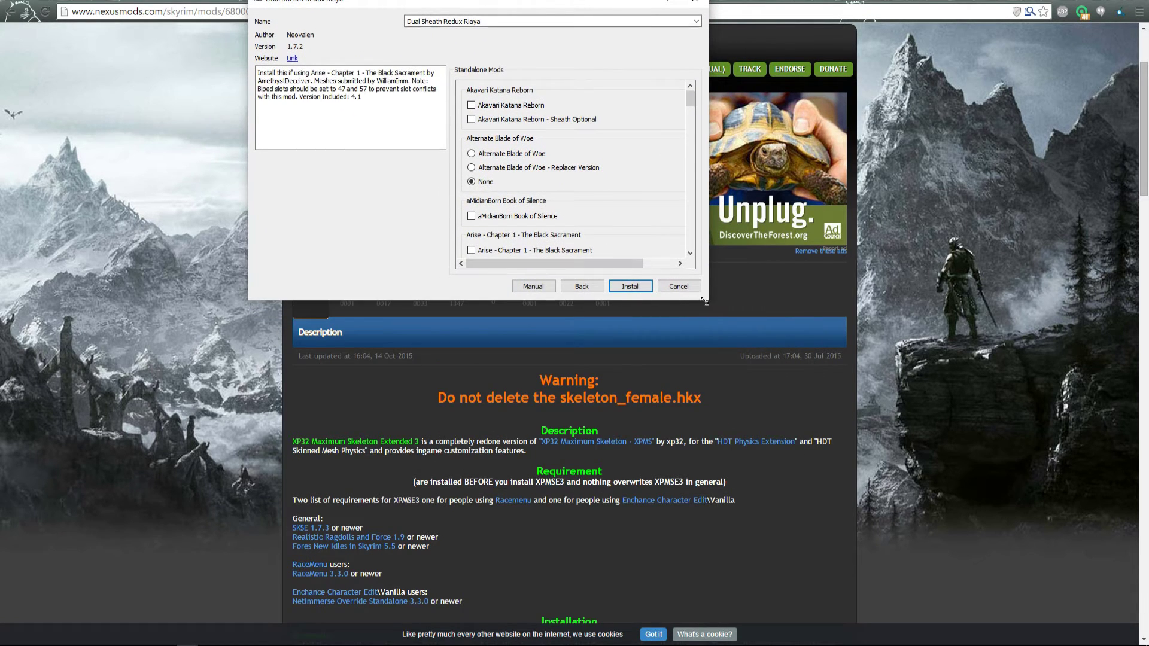
left_click_drag(710, 305, 865, 622)
scroll(756, 389, "down", 5)
scroll(756, 388, "down", 5)
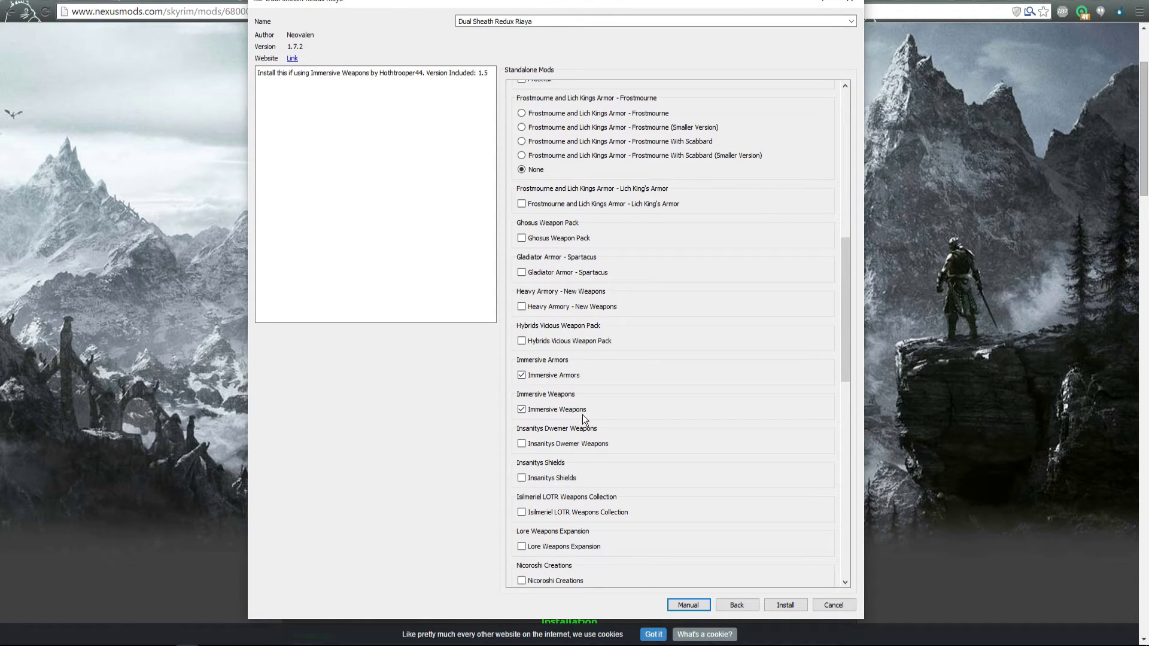
left_click_drag(846, 308, 849, 522)
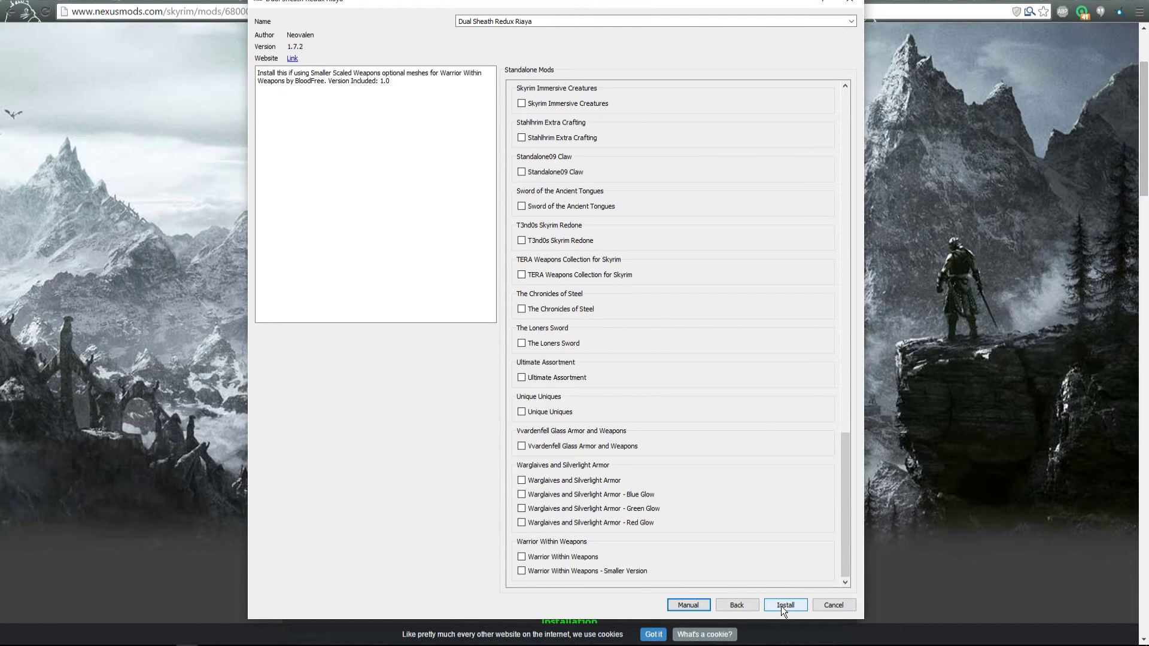
left_click_drag(850, 565, 852, 392)
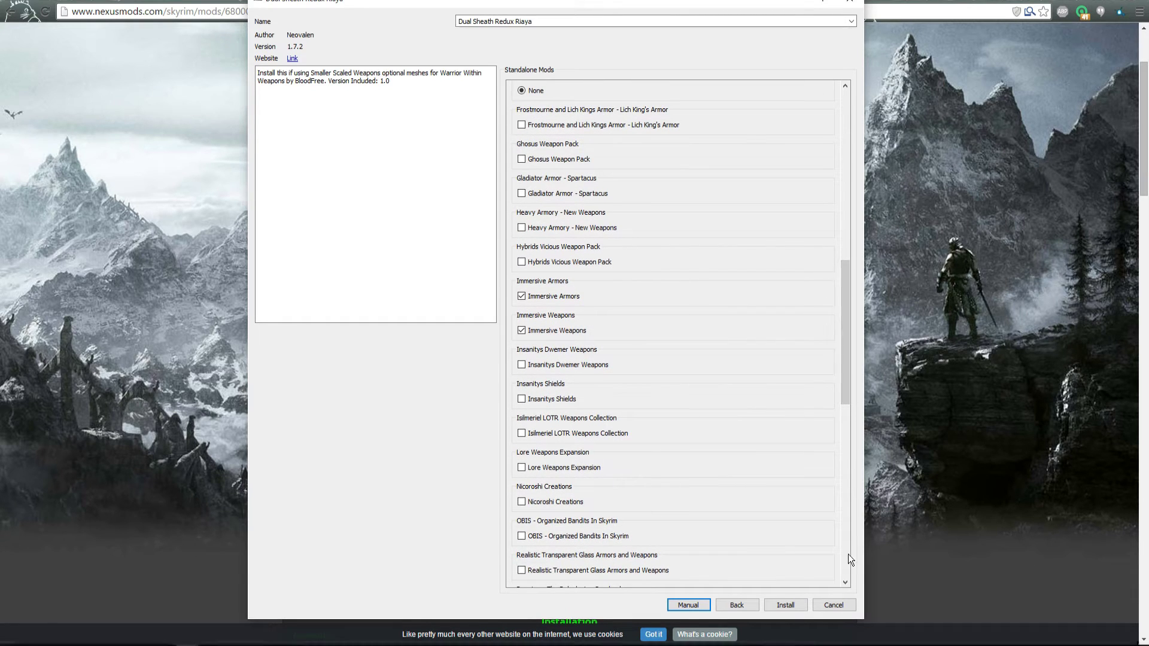
left_click(785, 606)
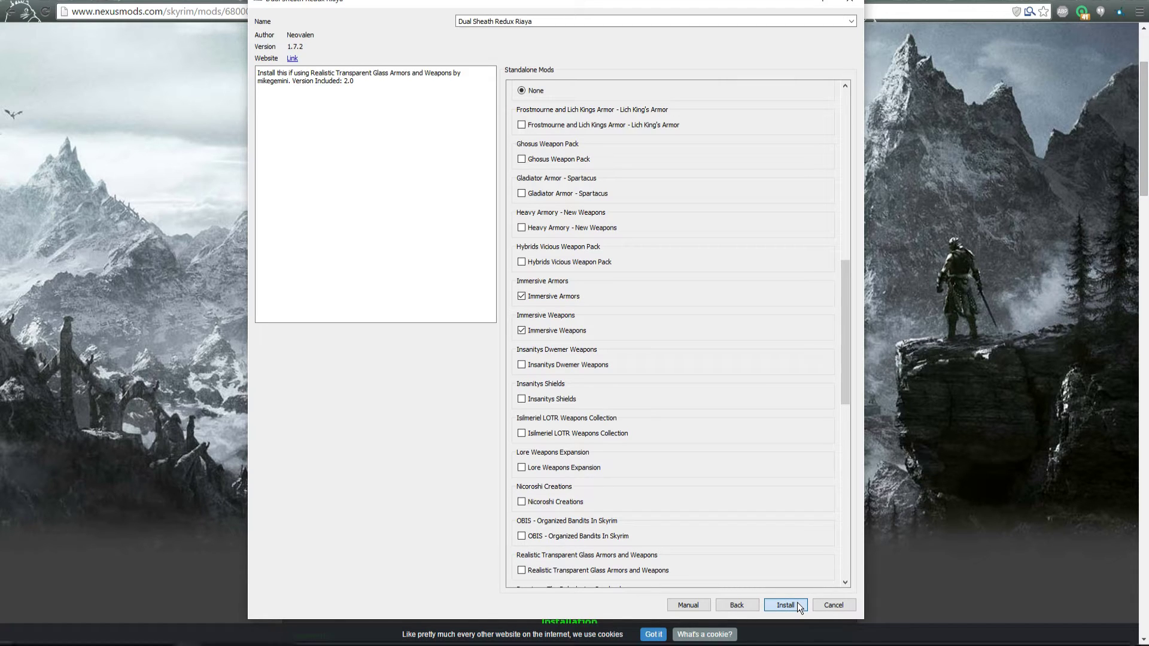
- Install the mod under the name 'Dual Sheath Redux Tutorial'
left_click(579, 19)
key("BackSpace")
key("BackSpace")
key("BackSpace")
key("BackSpace")
key("BackSpace")
key("BackSpace")
key("ctrl+a")
left_click(579, 19)
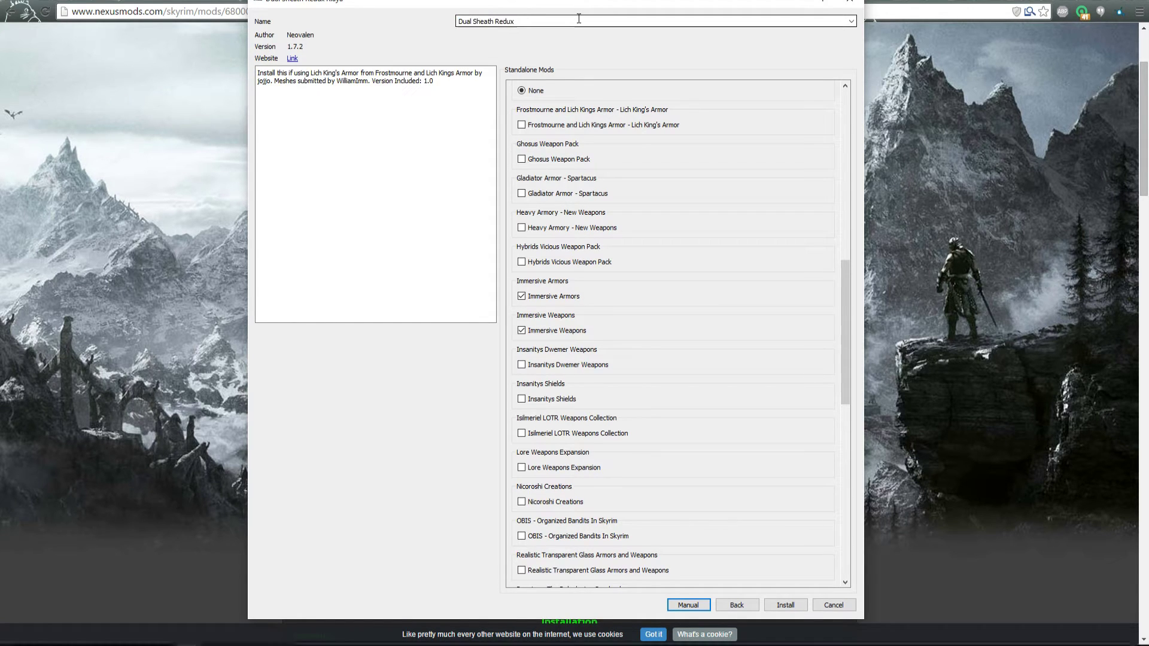
type("Tutorial")
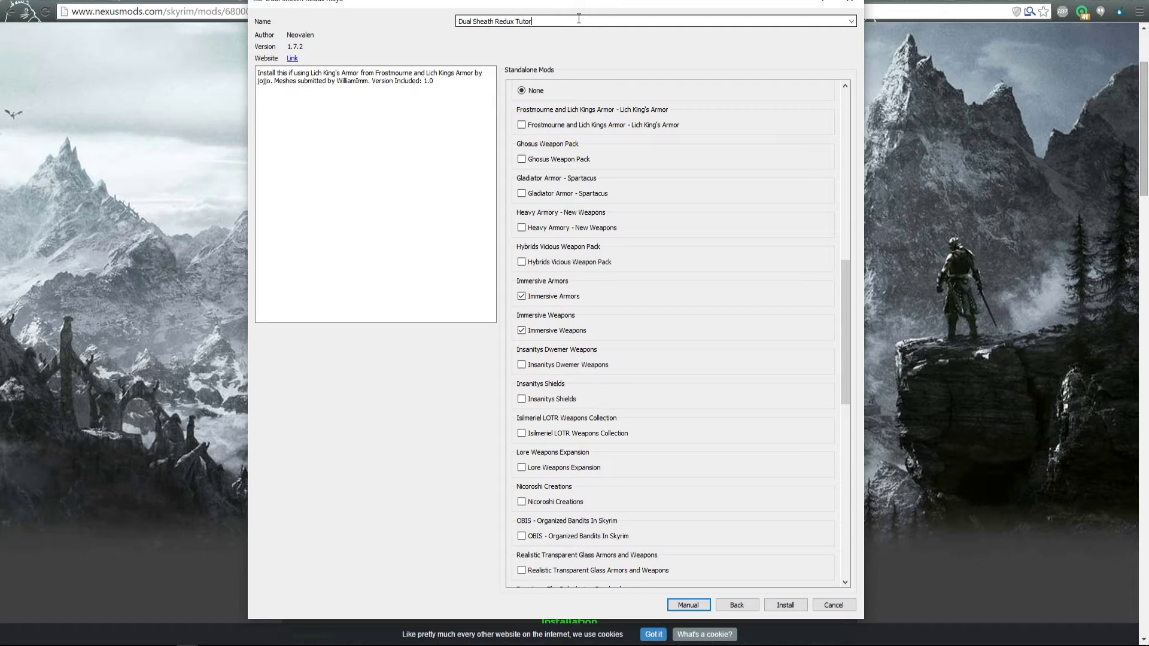
left_click(785, 601)
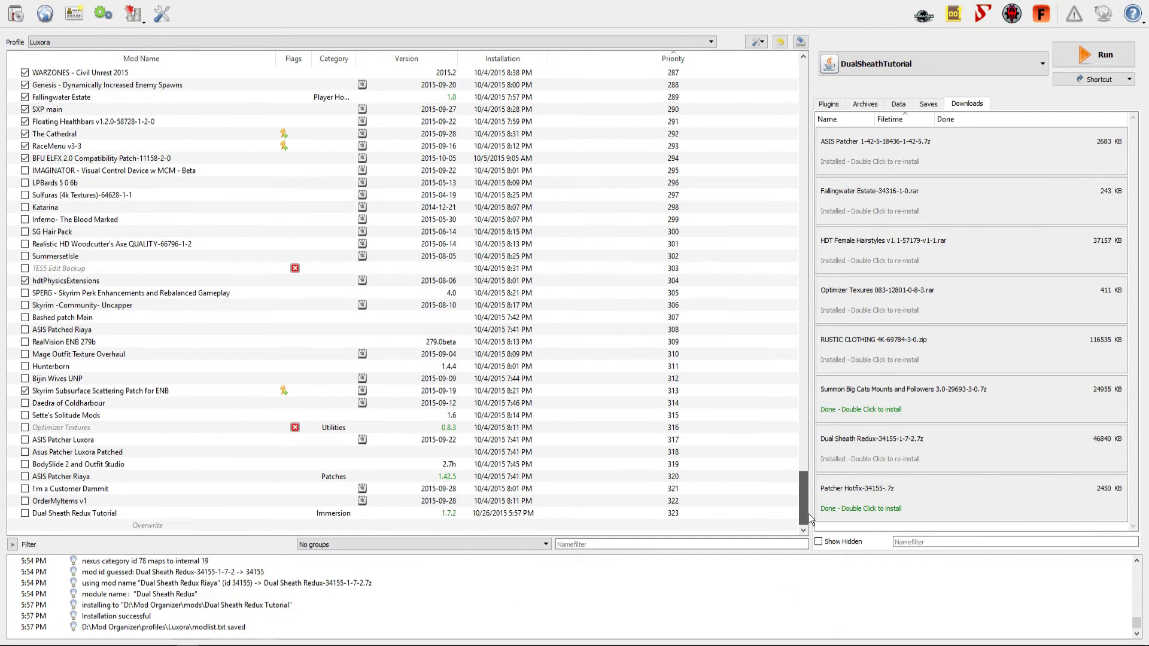
- Enable Dual Sheath Redux Tutorial in the mod list and check the plugin load order
left_click(119, 514)
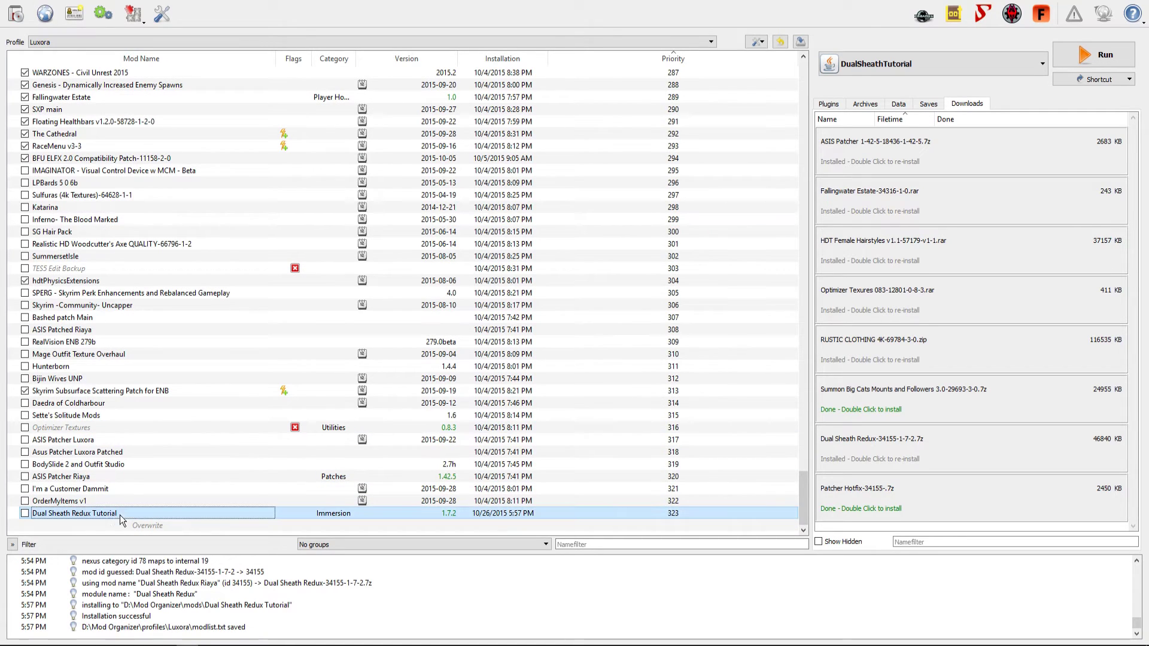
left_click(24, 514)
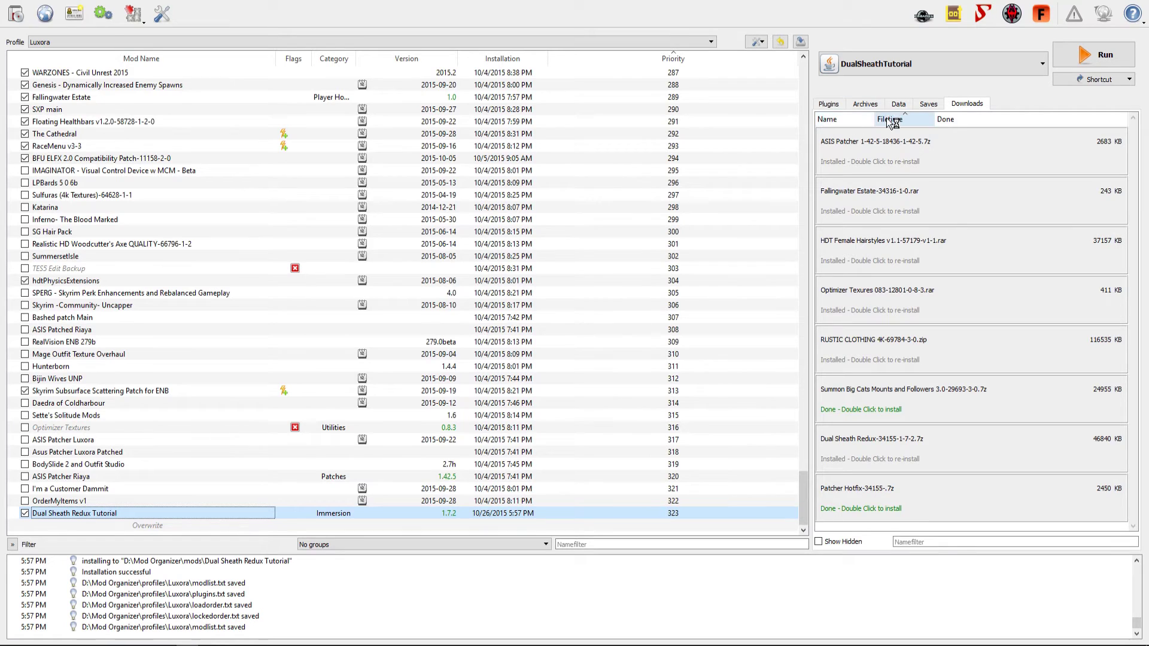
left_click(833, 105)
left_click_drag(1130, 179, 1145, 503)
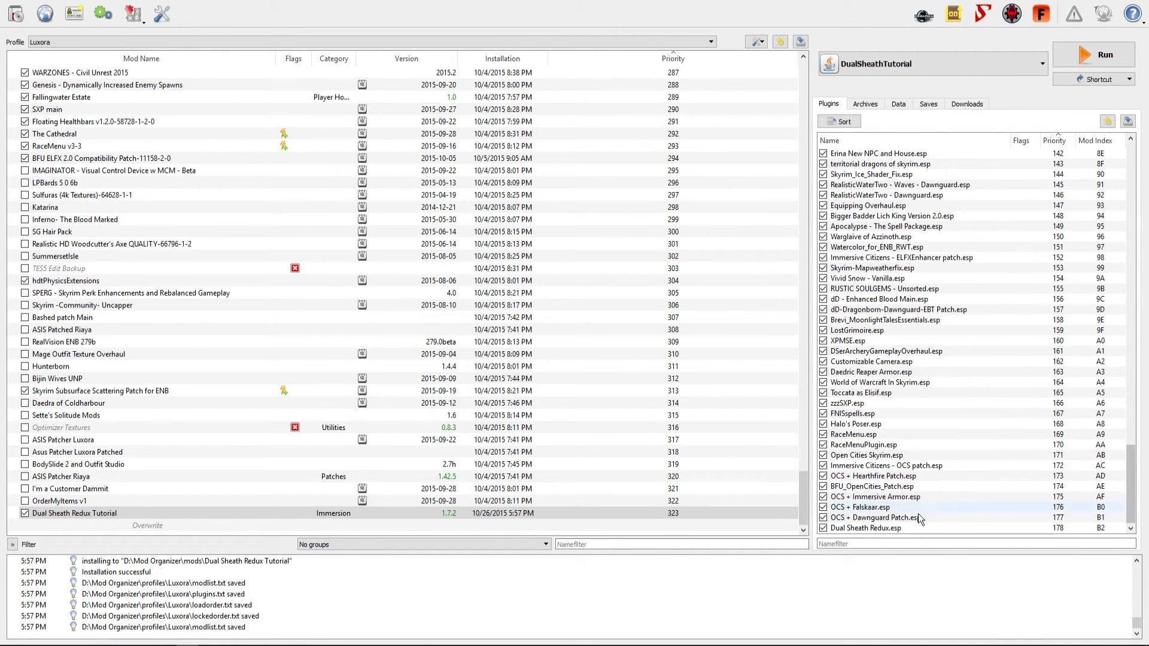
left_click(967, 104)
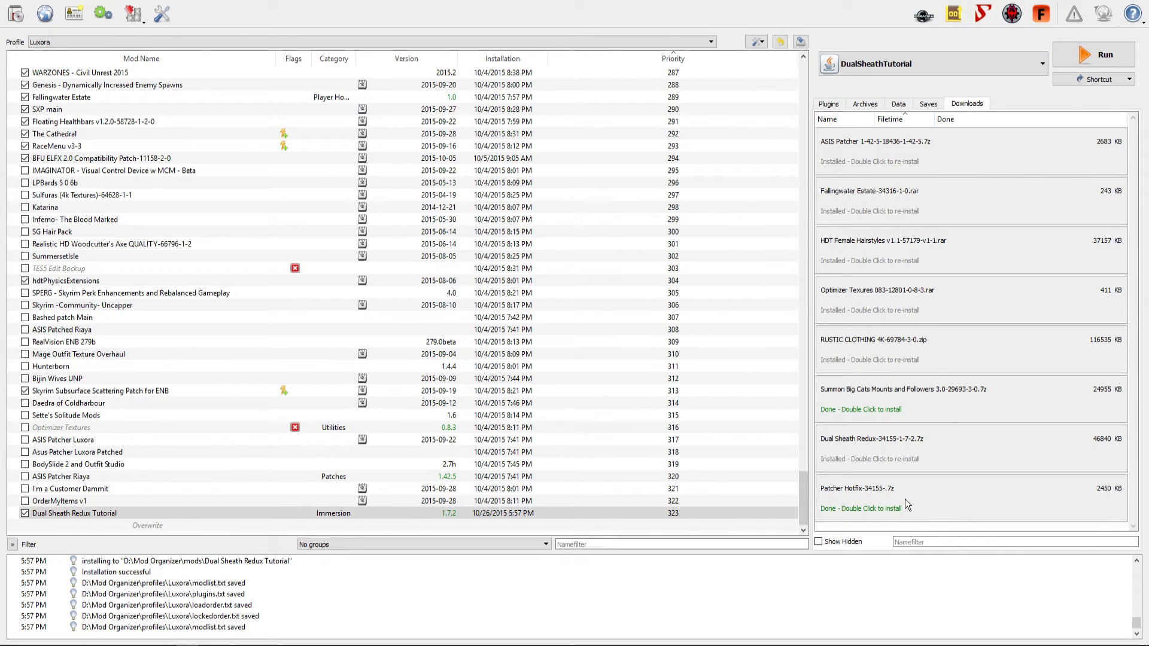
mouse_move(905, 500)
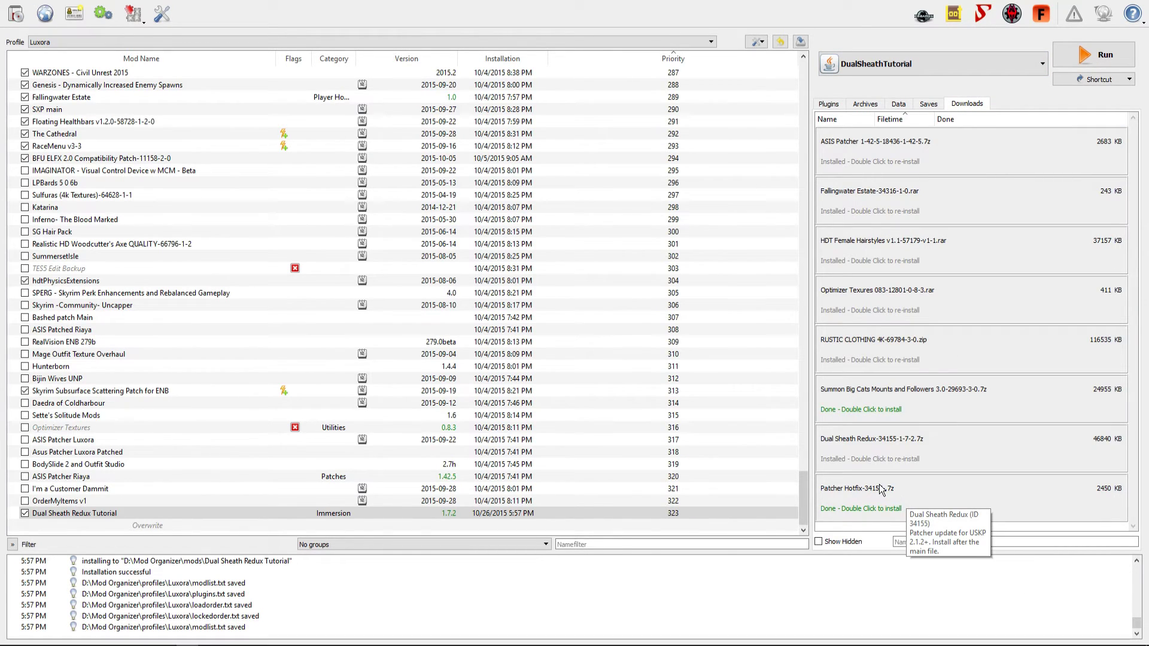
double_click(882, 490)
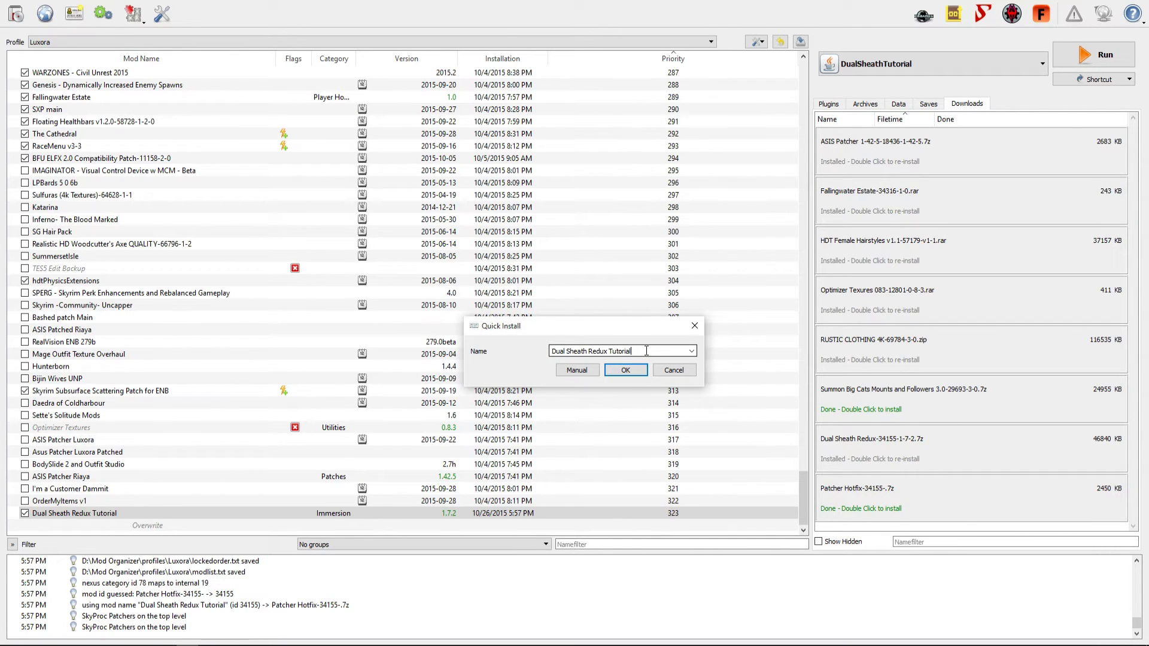
- Install Patcher Hotfix as 'Dual Sheath Redux Tutorial', merging it with the existing files
left_click_drag(646, 352, 564, 348)
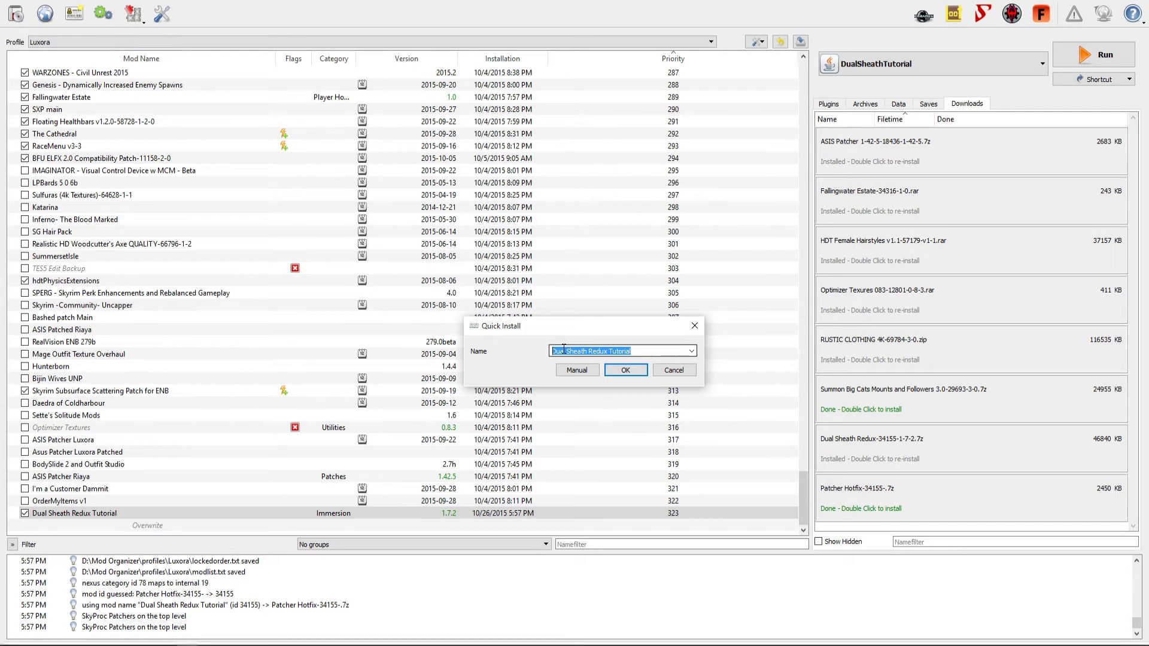
left_click(629, 352)
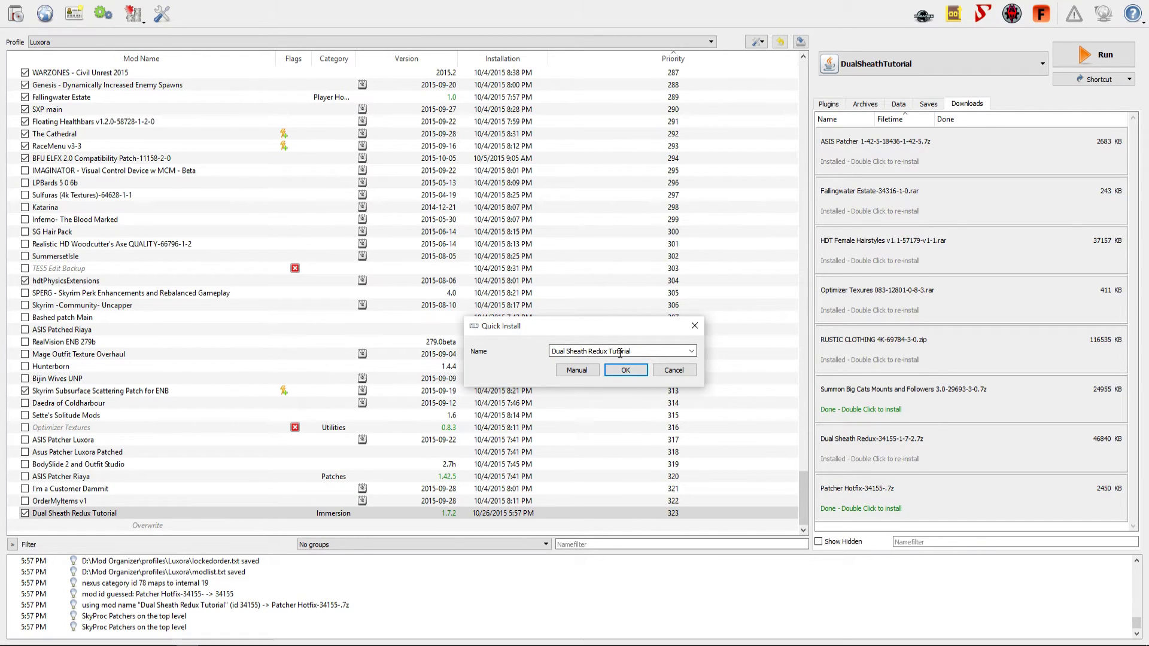
left_click(626, 370)
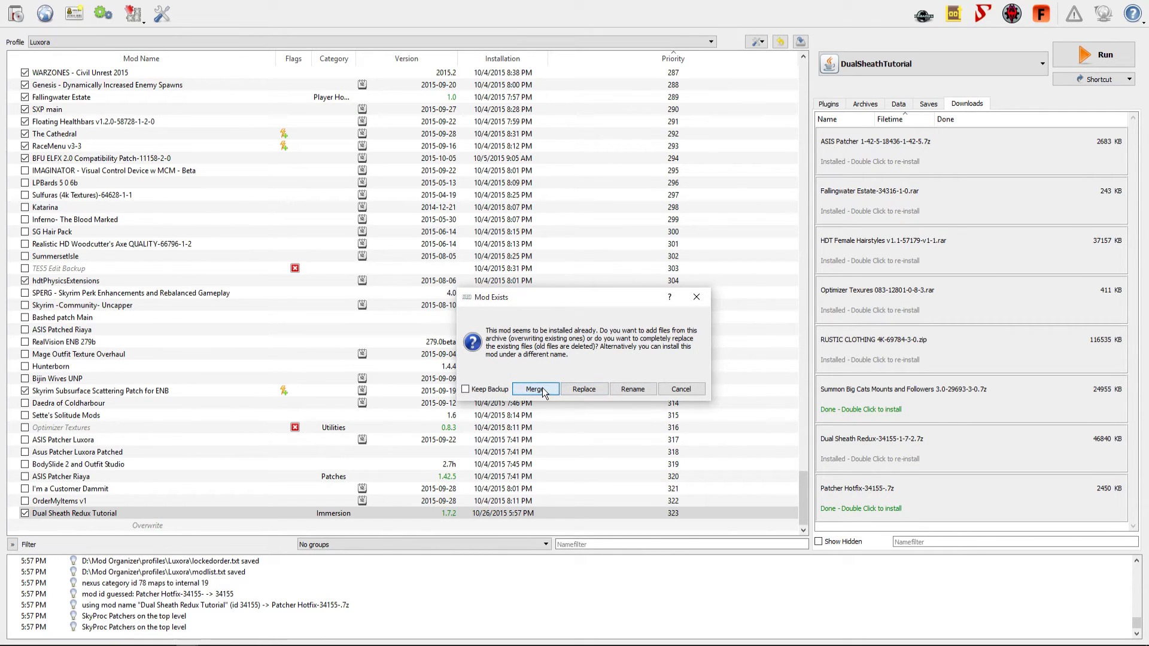
left_click(543, 388)
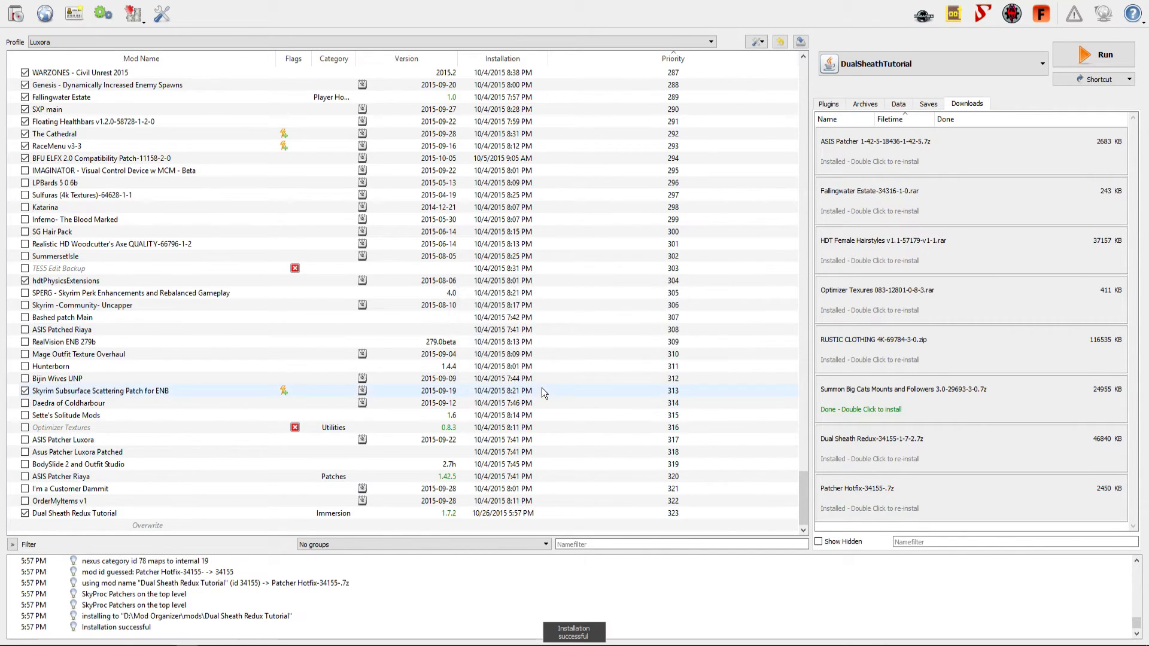
left_click(201, 508)
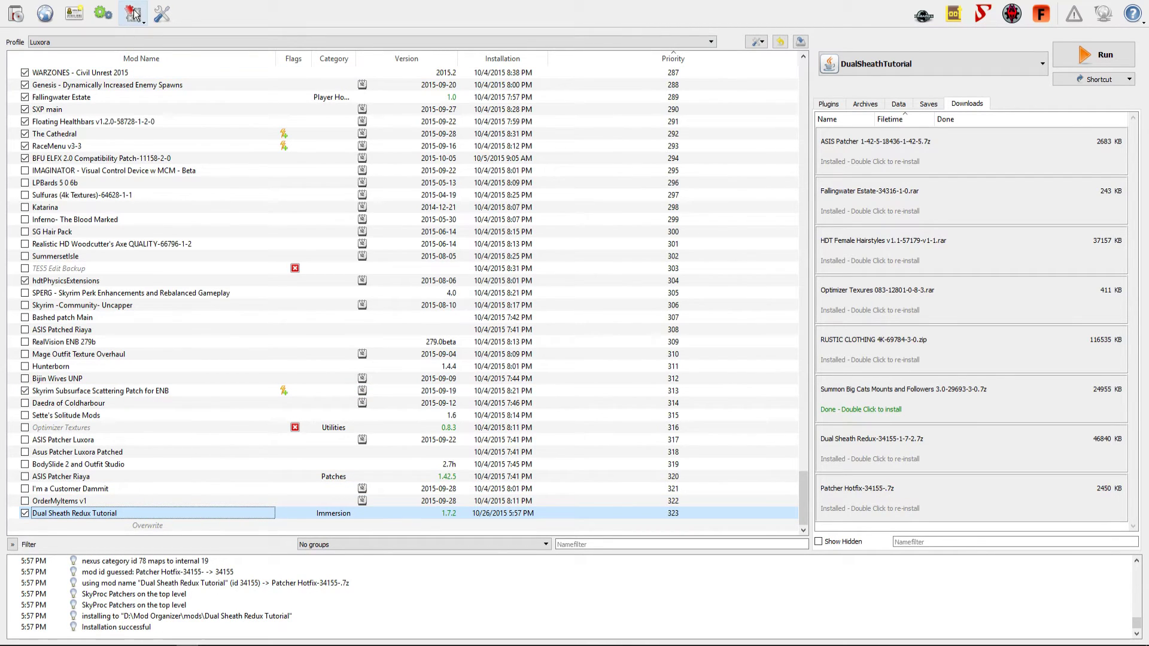
- Remove the old DualSheathTutorial executable entry
left_click(103, 18)
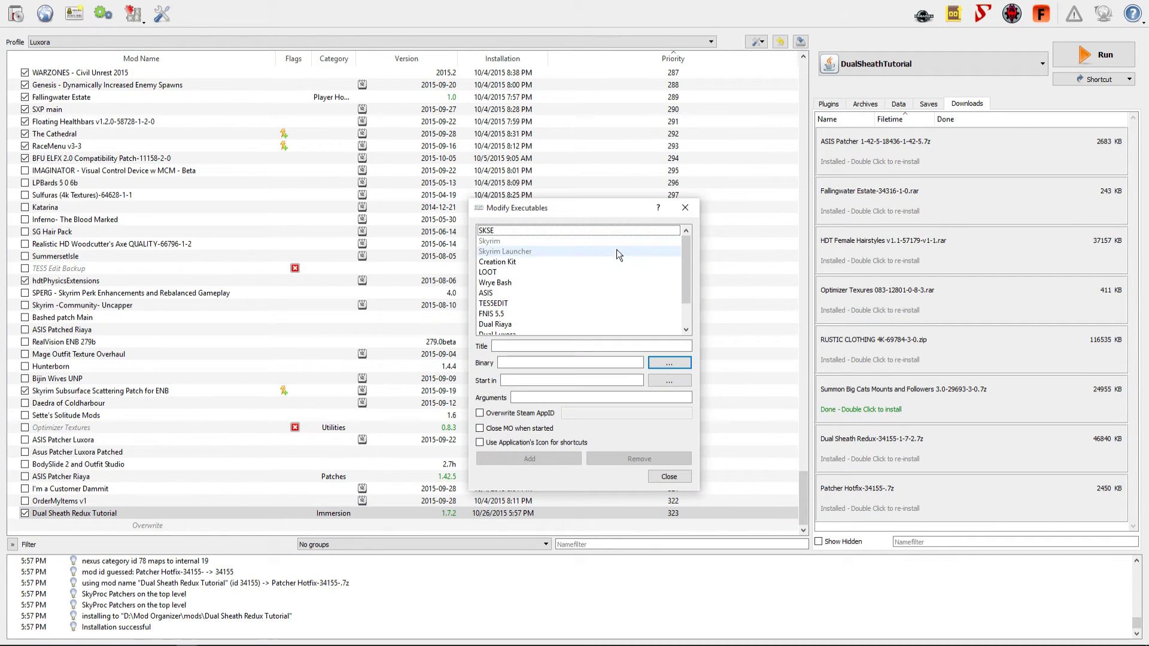
left_click_drag(686, 254, 689, 295)
left_click(536, 323)
right_click(537, 324)
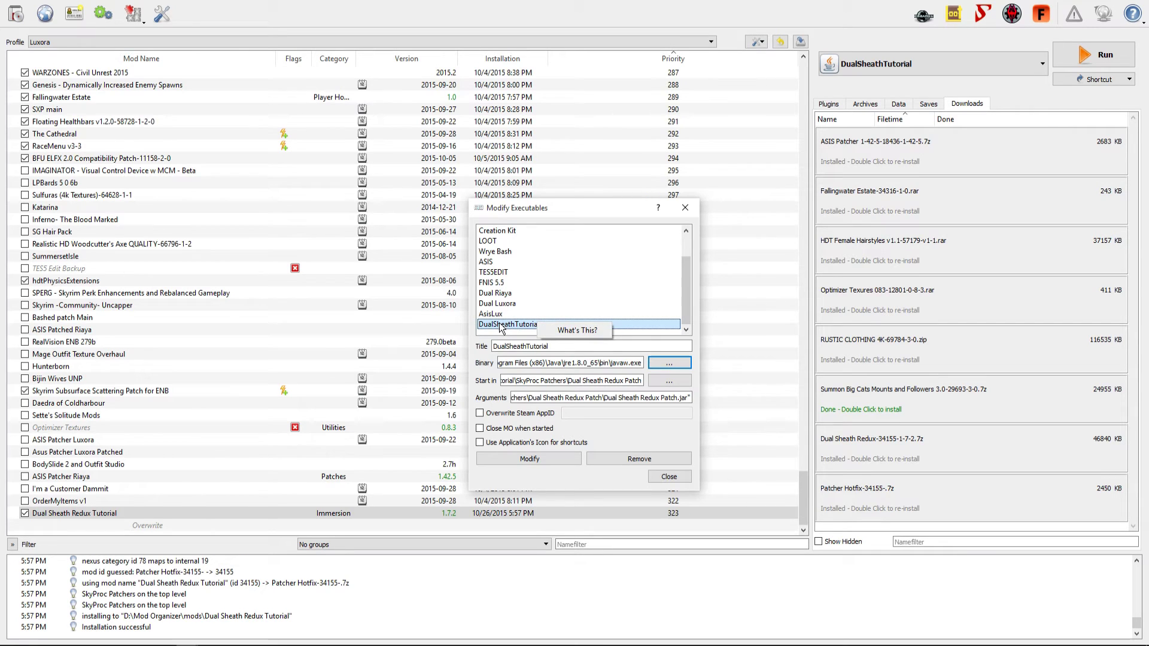
left_click(651, 462)
left_click(651, 462)
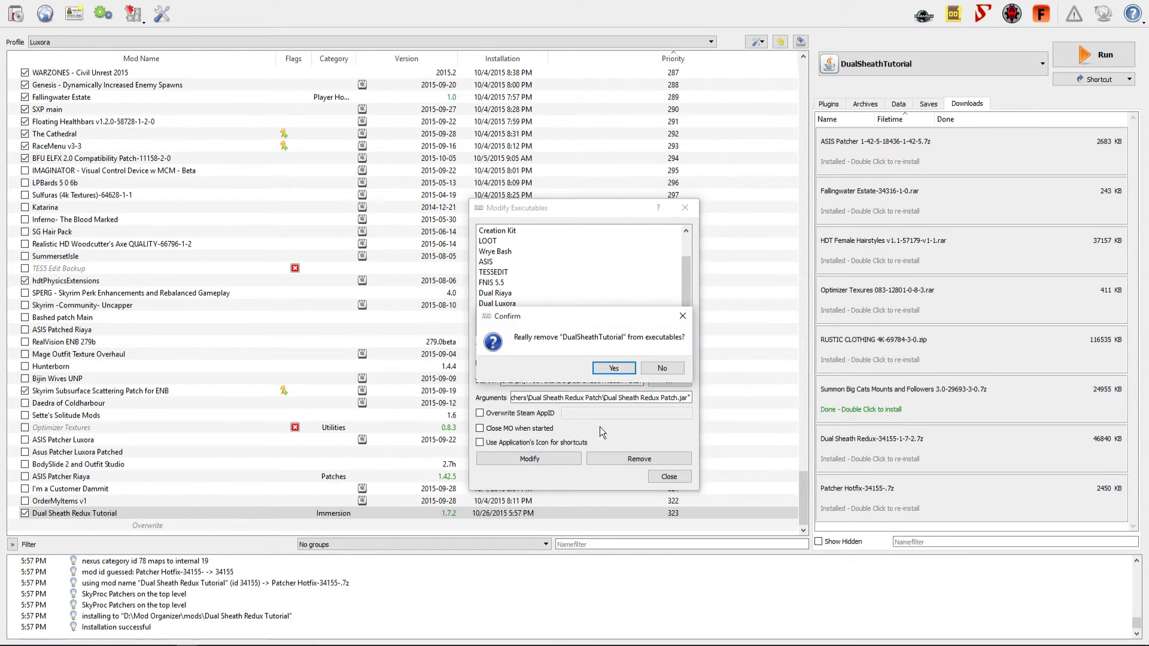
left_click(608, 368)
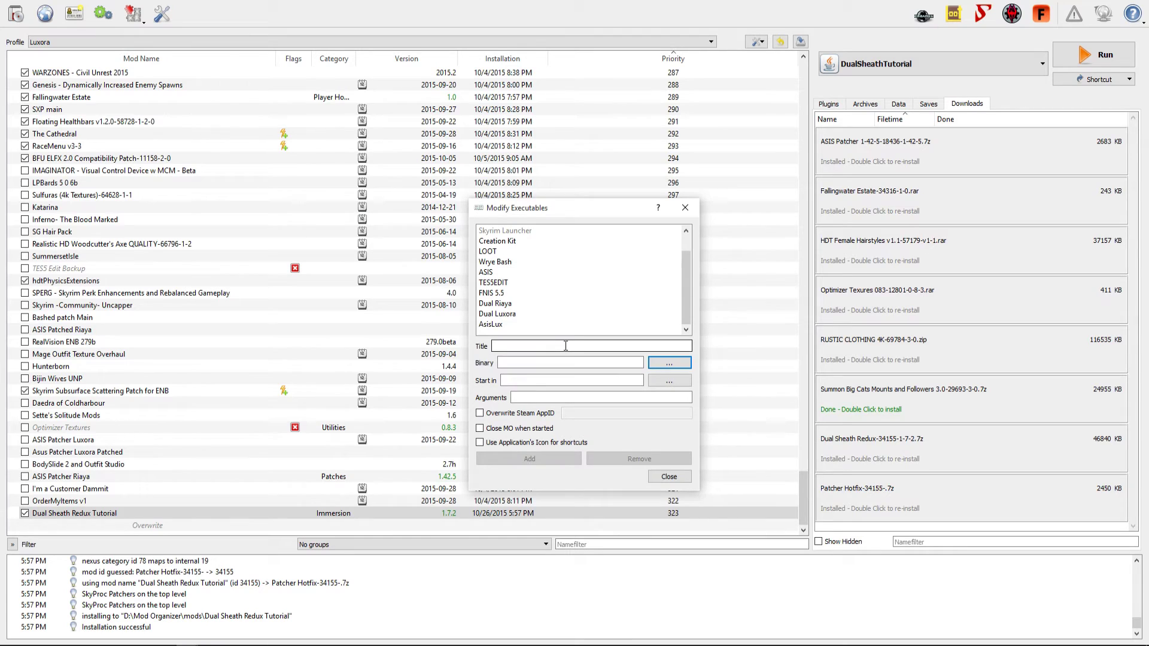
- Title a new executable 'Dual Sheath Redux Tutorial' and browse for its binary
type("Dual Sh")
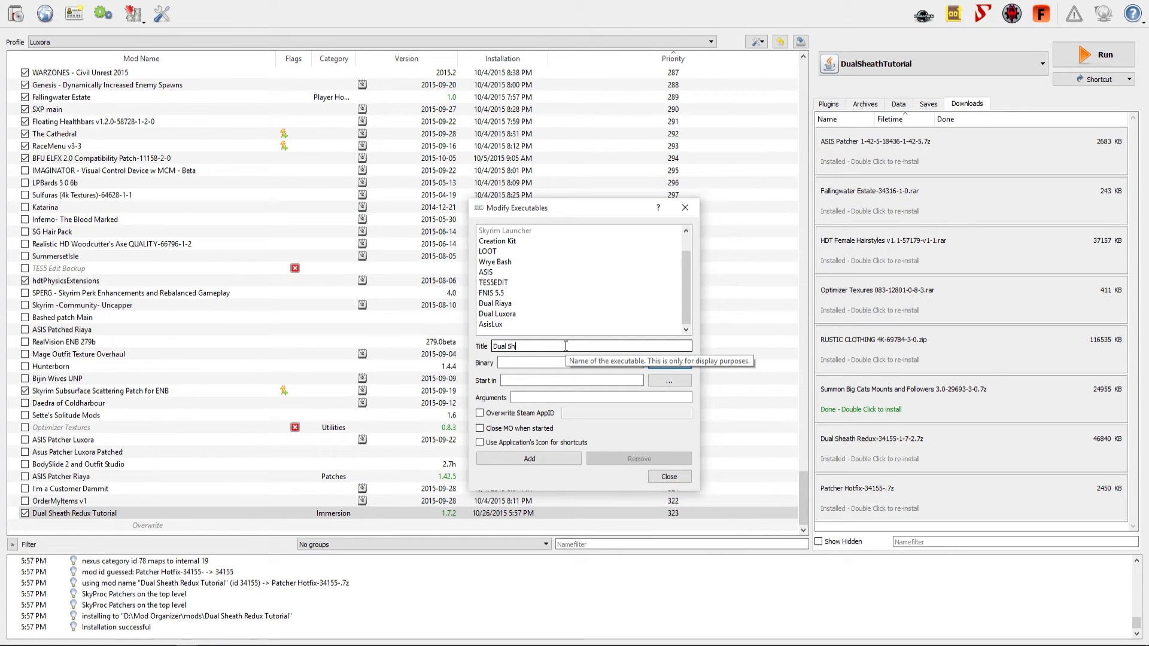
type("eath Redux Tutorial")
left_click(579, 364)
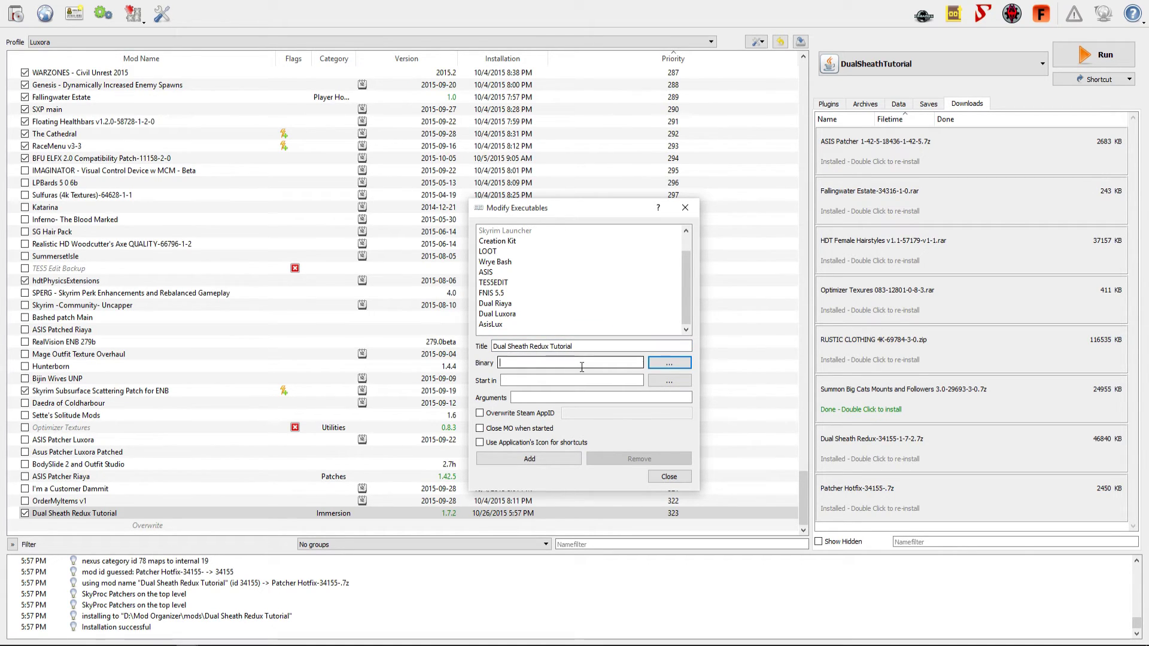
left_click(663, 365)
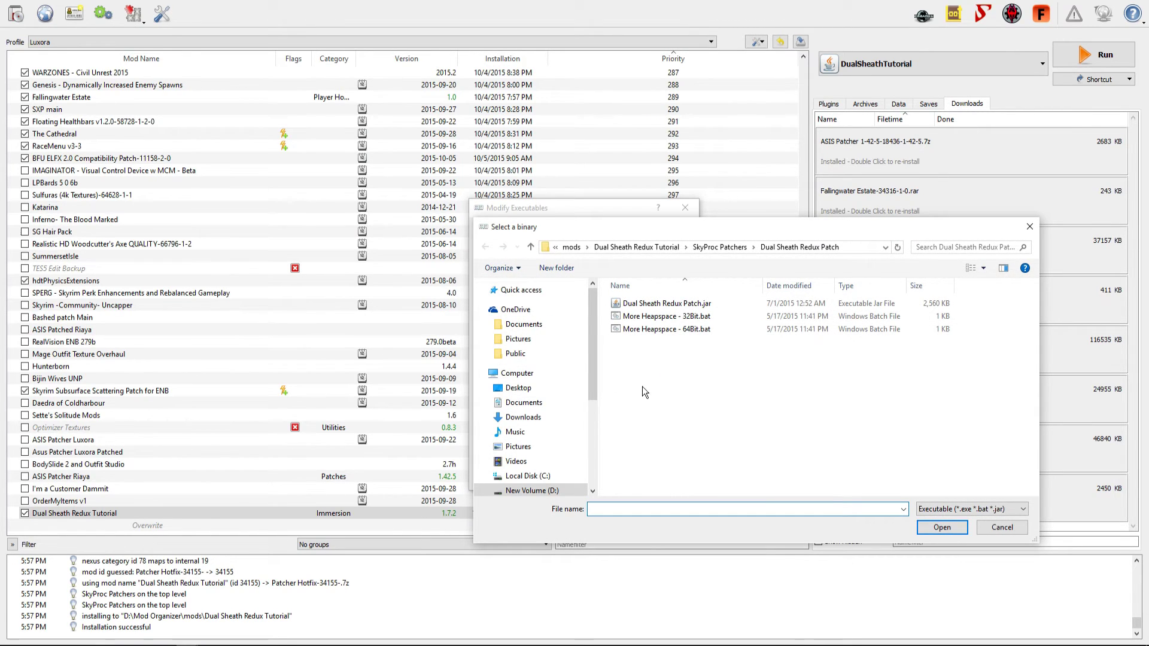
- Choose Dual Sheath Redux Patch.jar in the mod's SkyProc Patchers folder as the binary
left_click(571, 247)
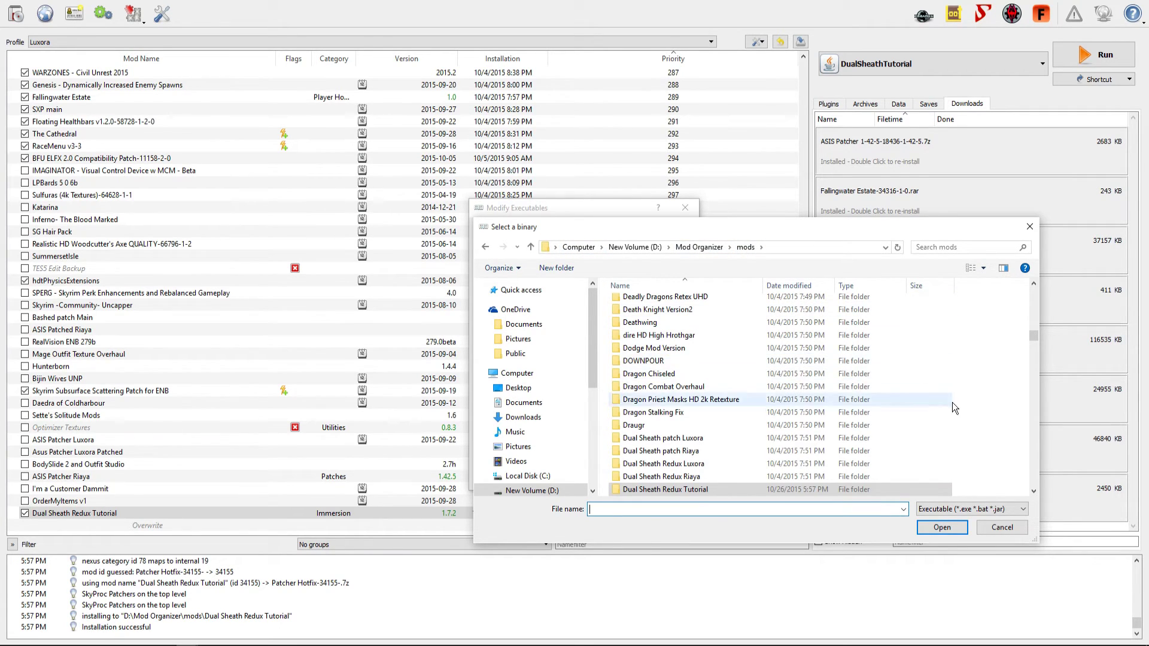
scroll(967, 410, "down", 4)
double_click(693, 327)
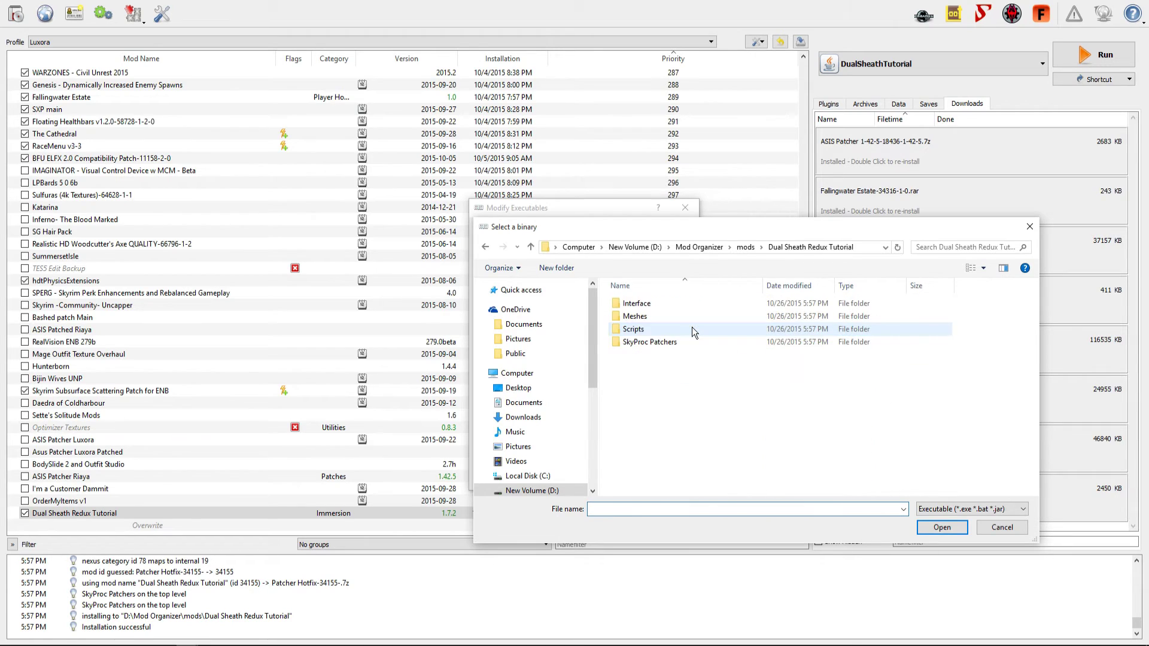
double_click(648, 343)
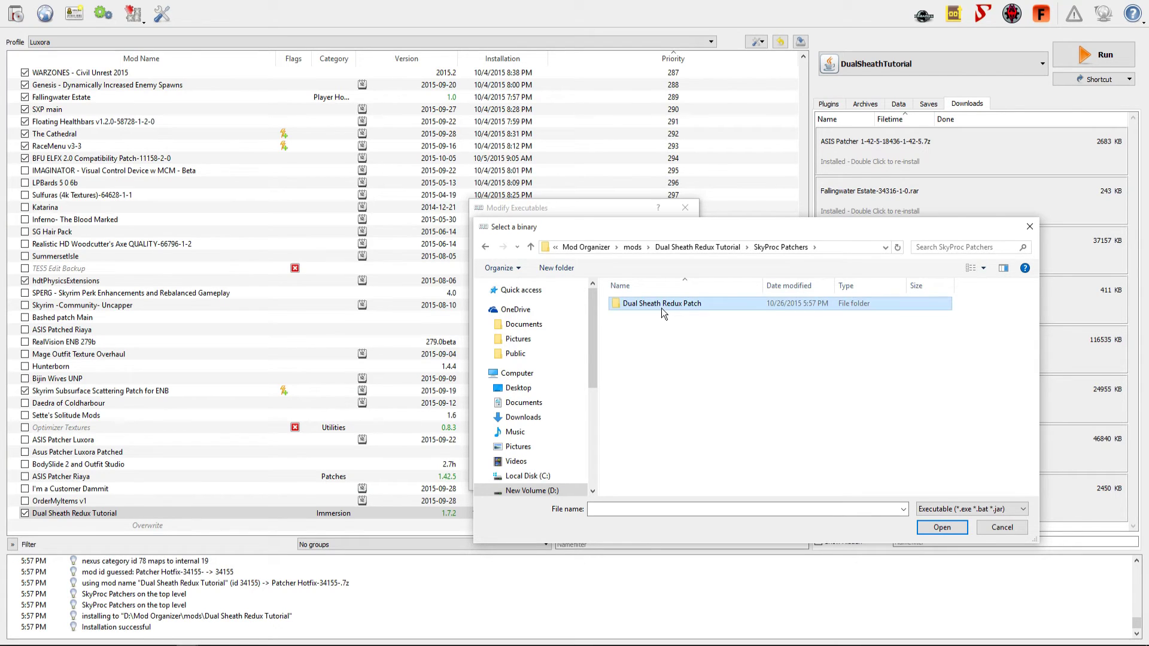
double_click(662, 309)
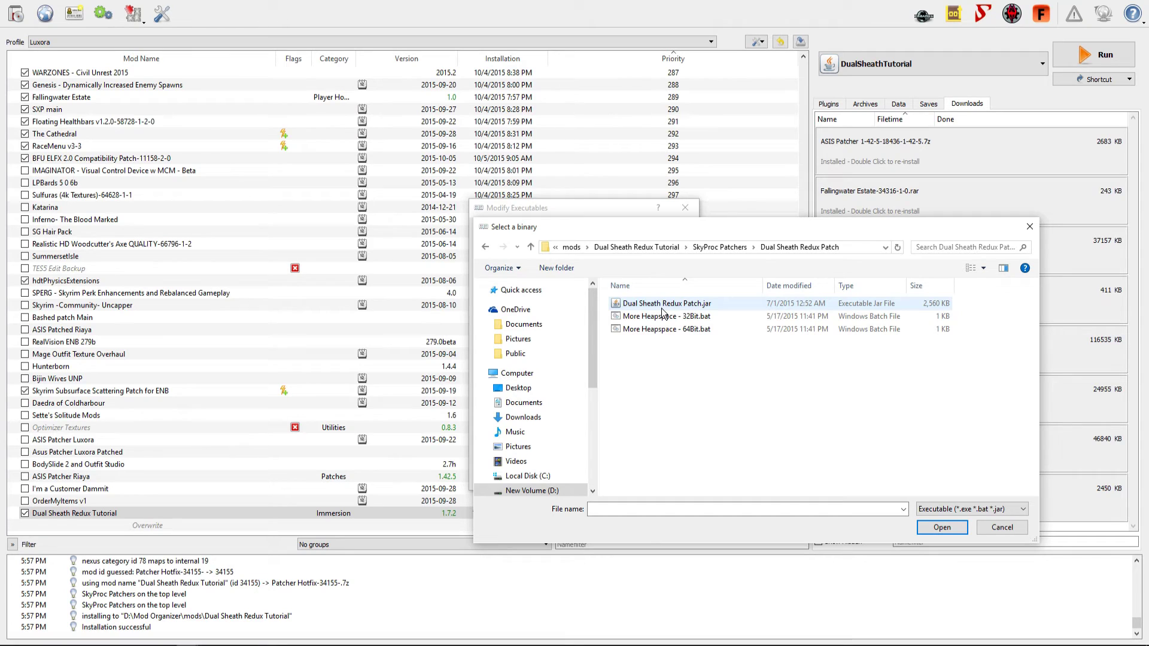
double_click(666, 304)
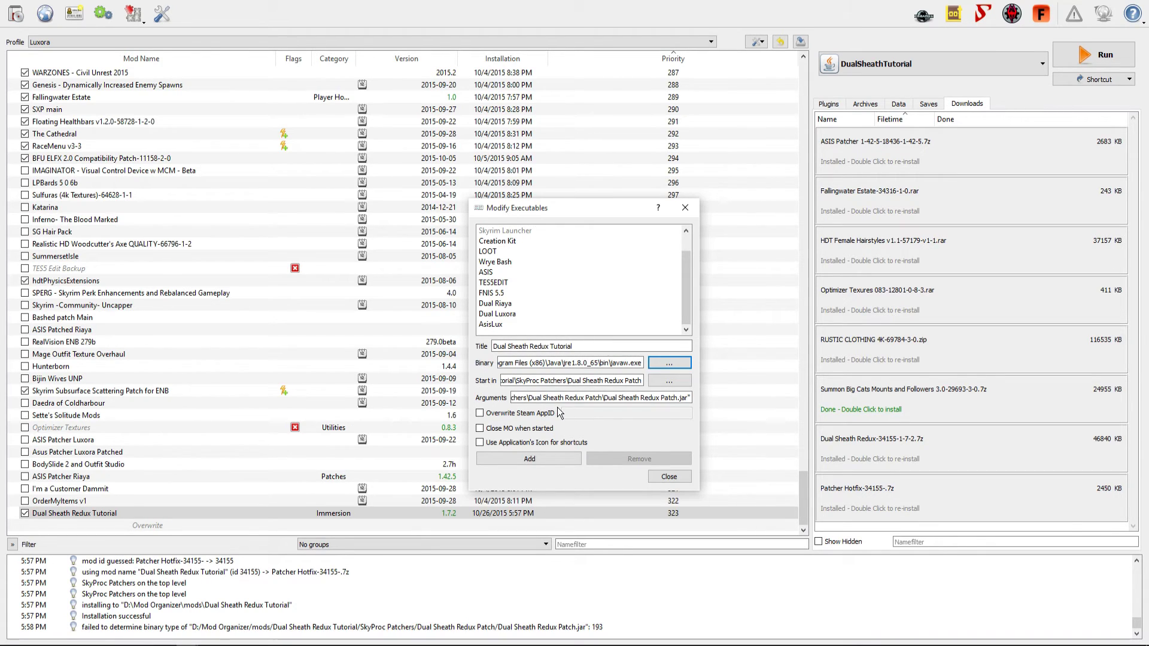
- Add the Dual Sheath Redux Tutorial executable, confirm it in the list, and close the editor
left_click(540, 458)
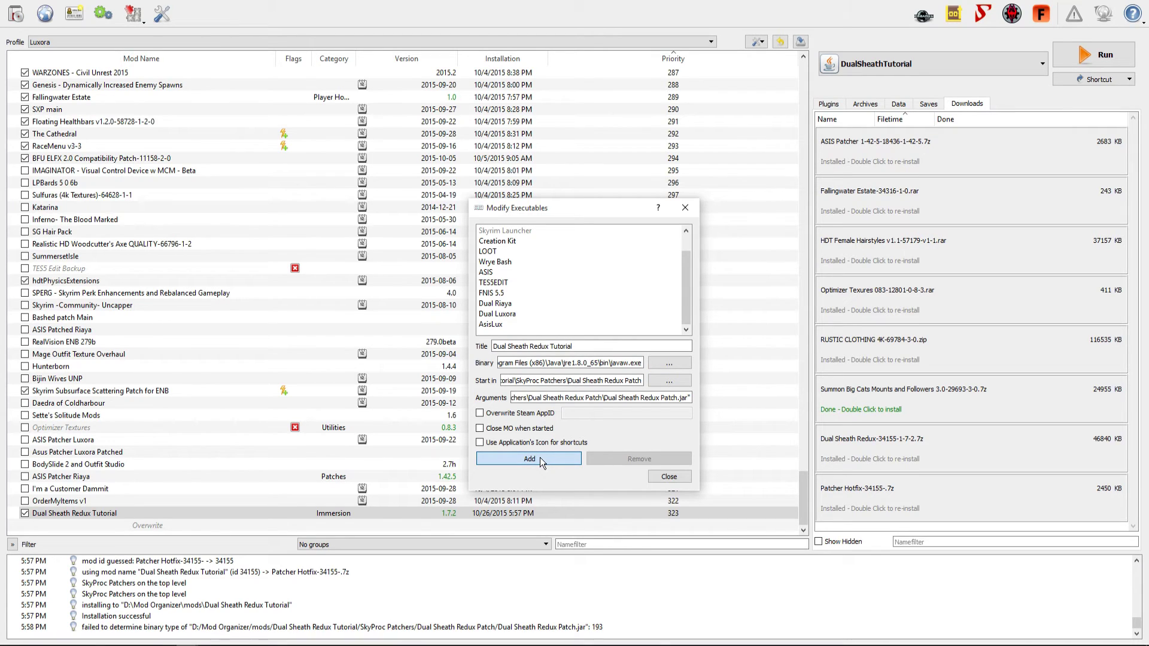
left_click(540, 458)
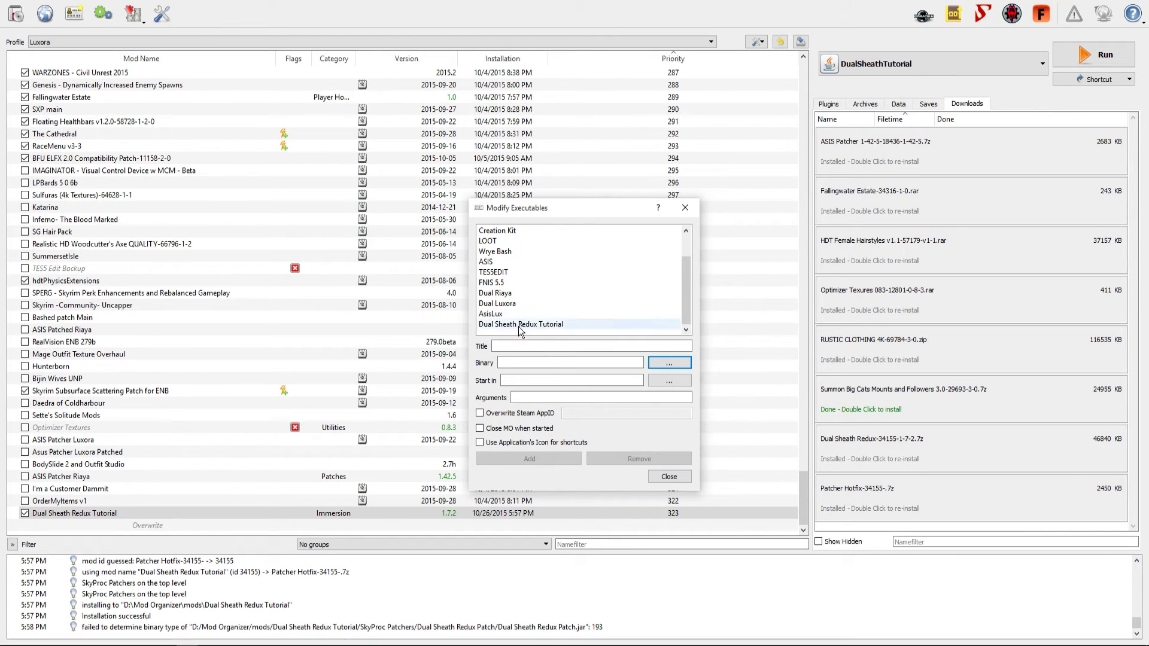
left_click(519, 325)
left_click(661, 483)
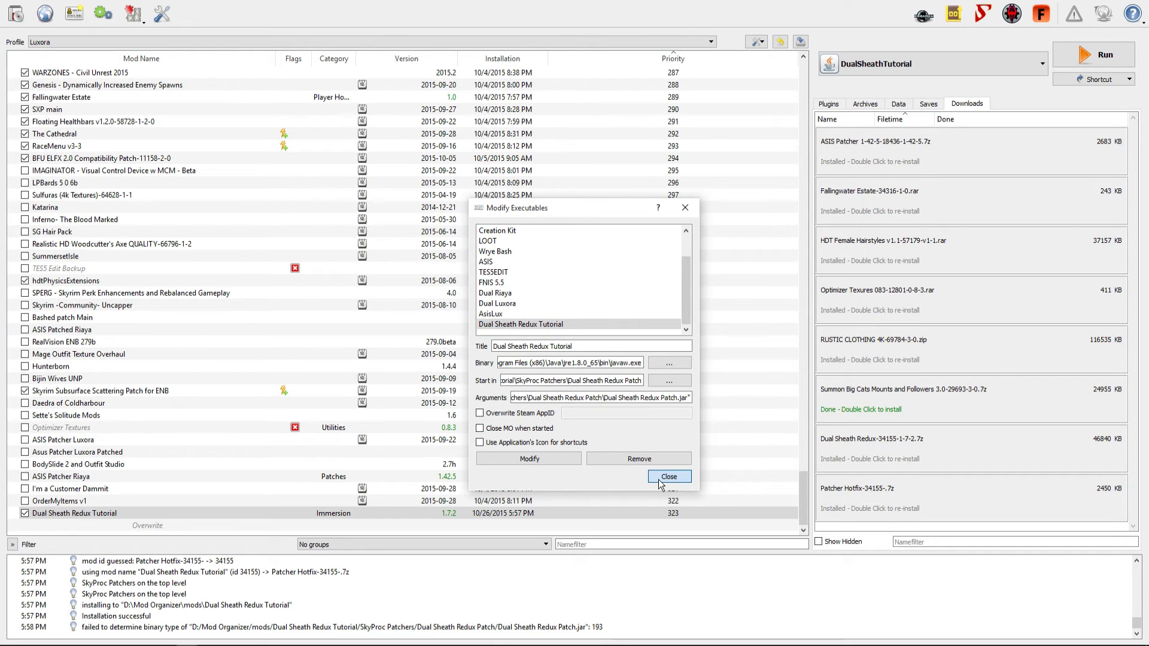
left_click(659, 482)
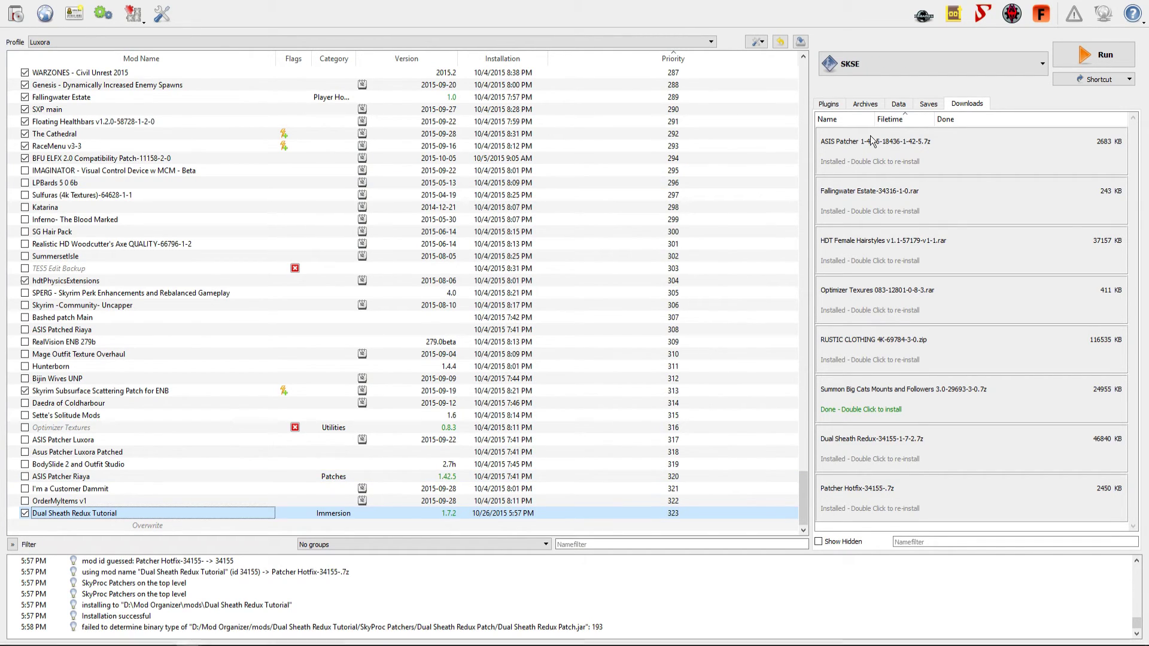
- Select Dual Sheath Redux Tutorial in the executable dropdown and run it
left_click(946, 64)
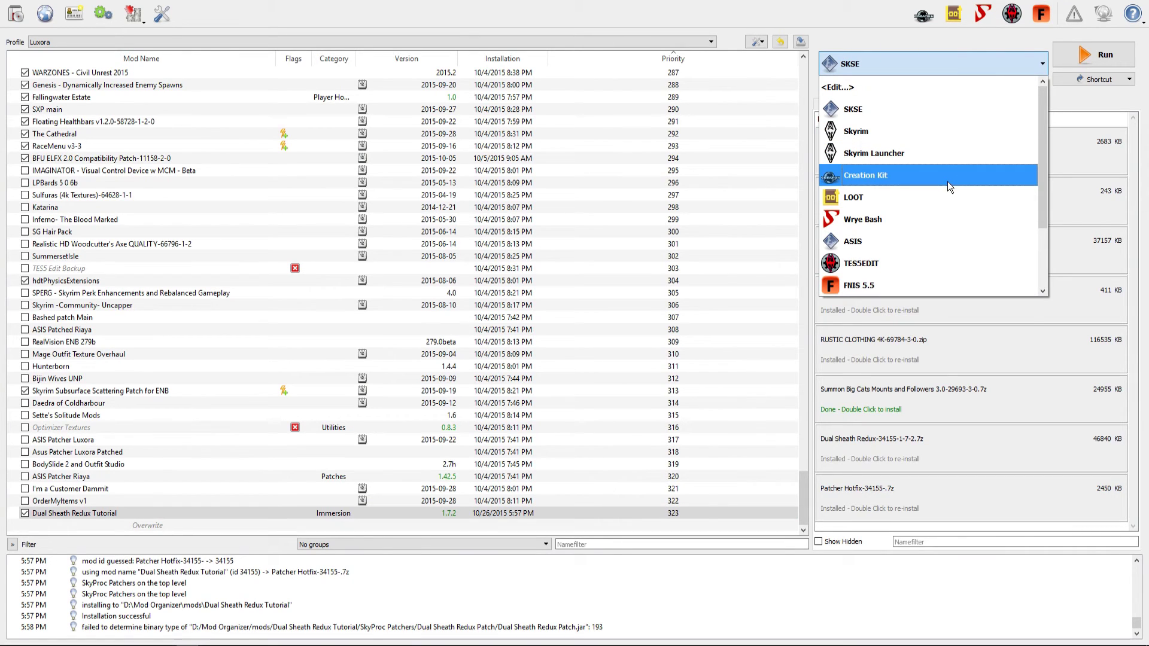
scroll(947, 181, "down", 2)
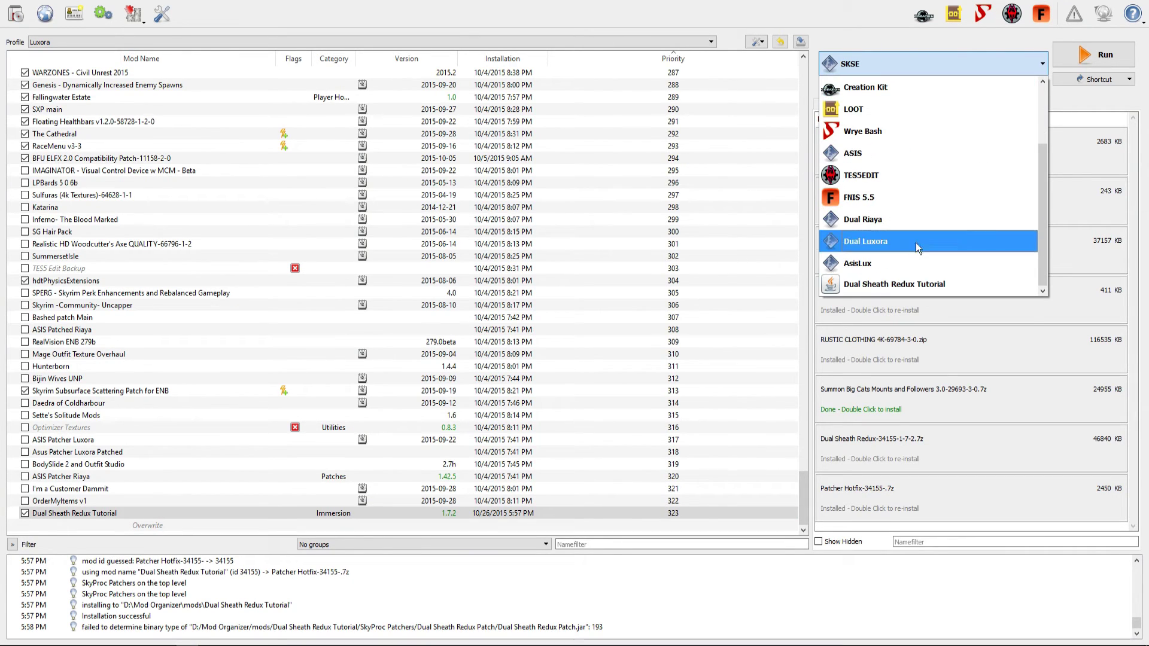
left_click(863, 282)
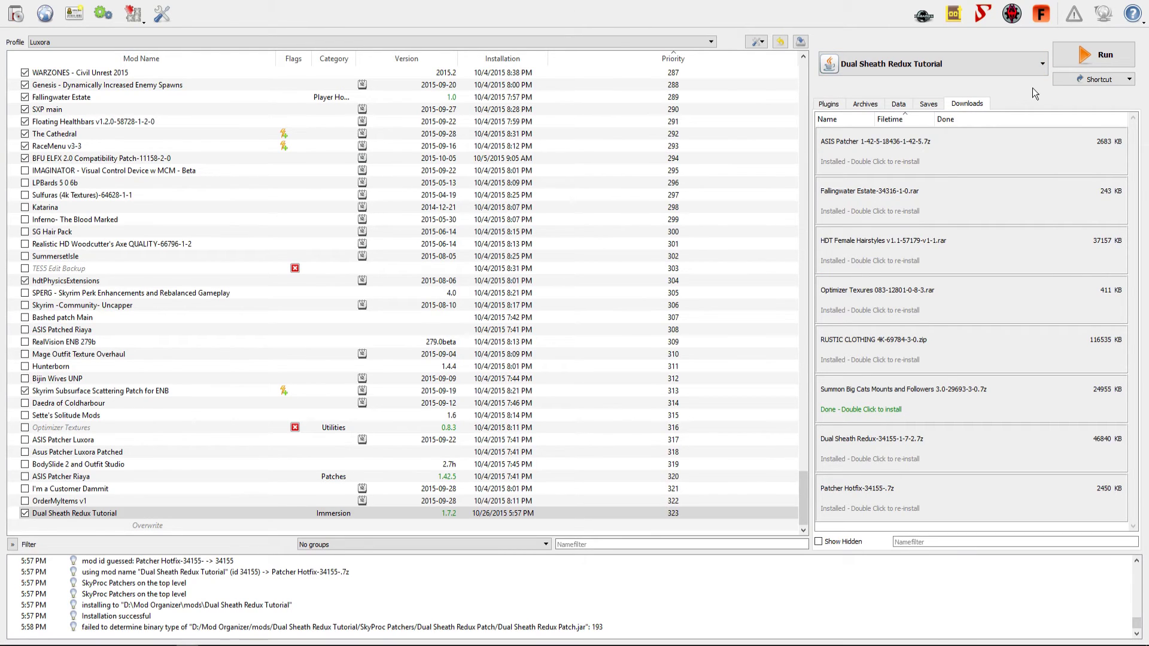
left_click(1089, 54)
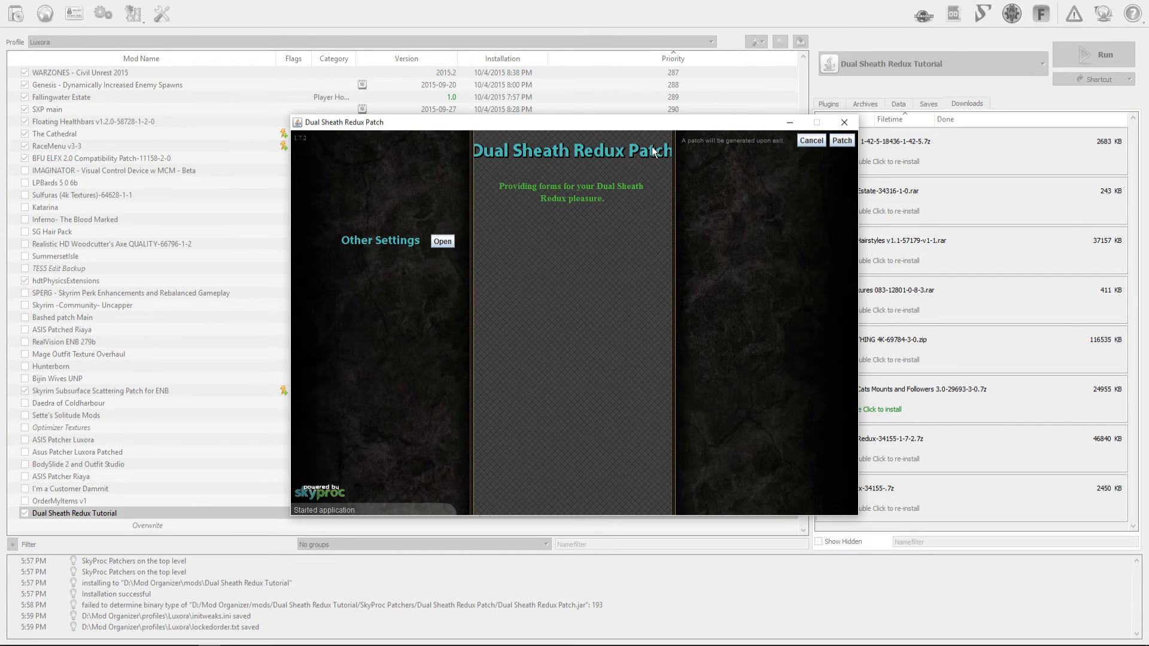
- Build the Dual Sheath patch in the SkyProc patcher and let it close
mouse_move(843, 149)
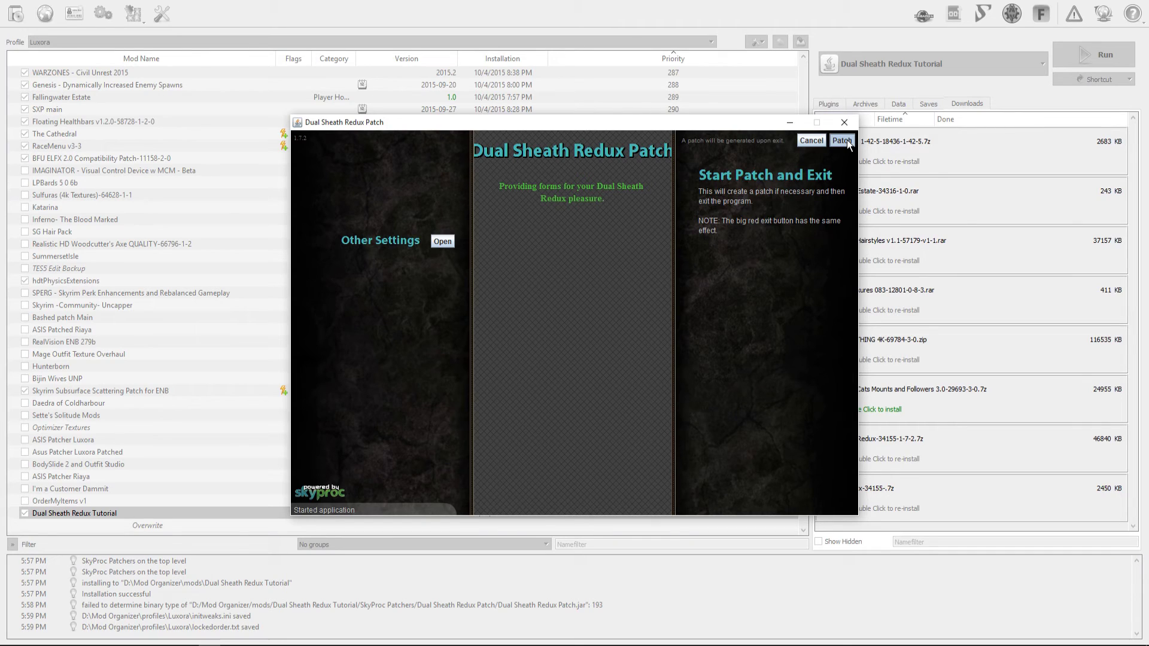
left_click(847, 139)
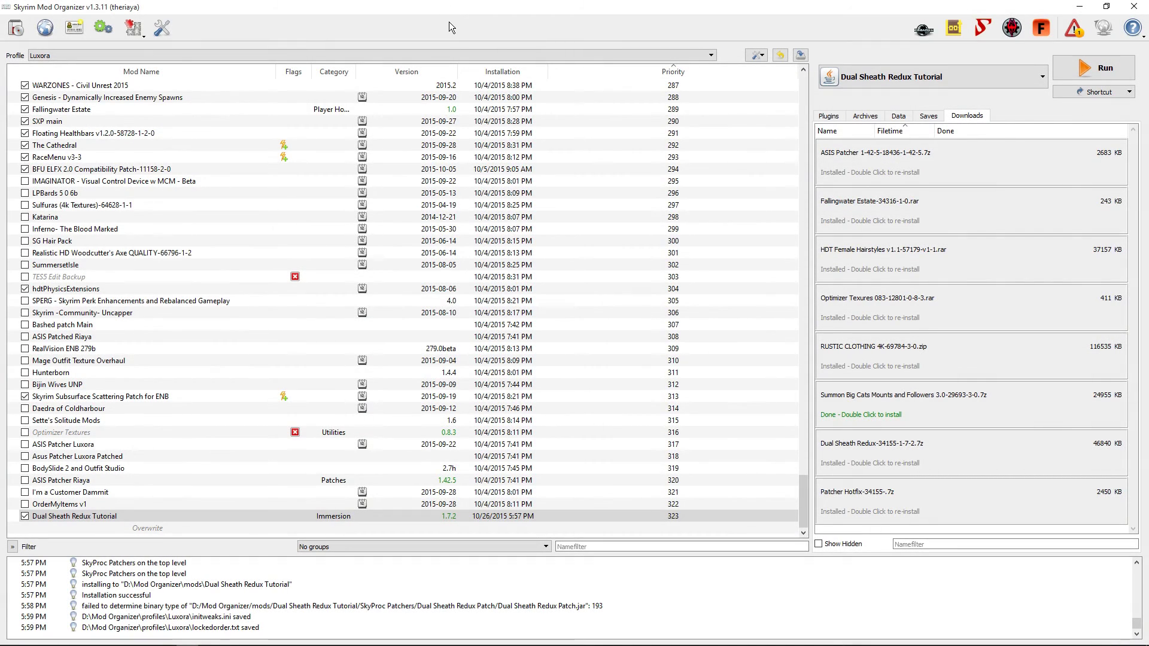
left_click(713, 518)
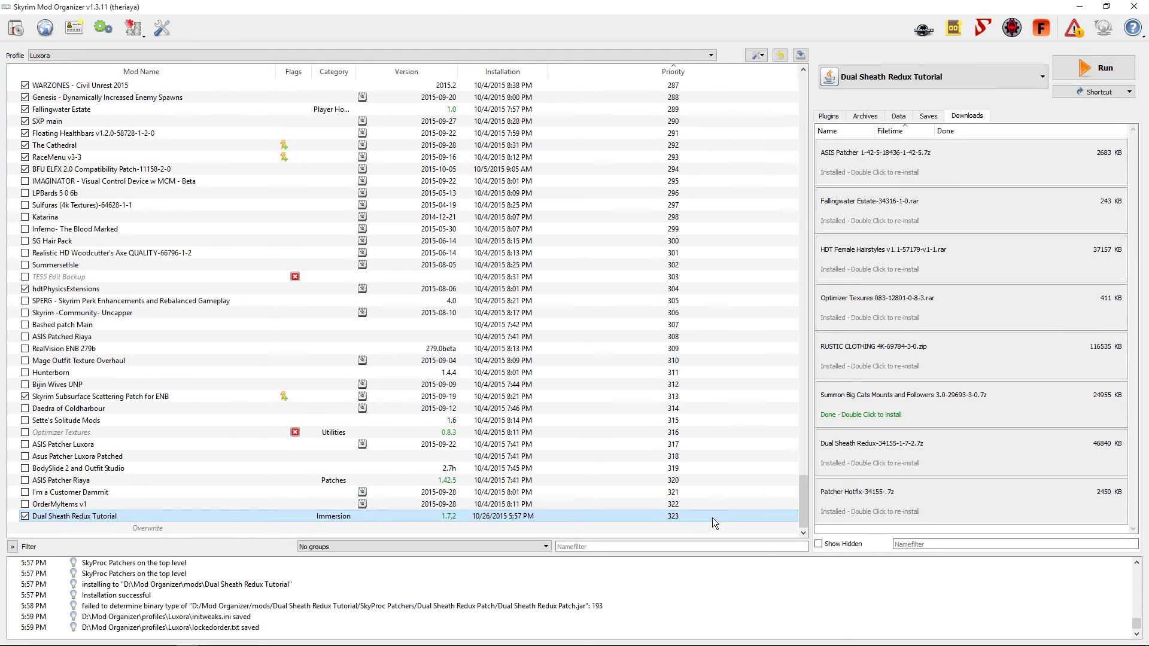
left_click(165, 518)
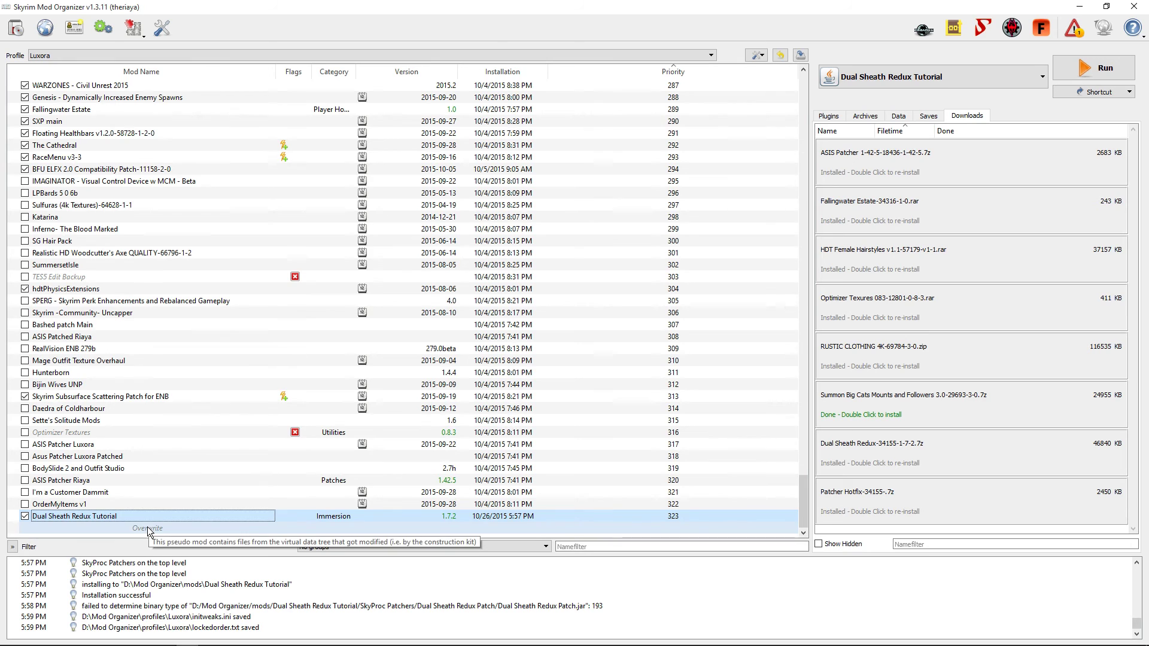
double_click(185, 530)
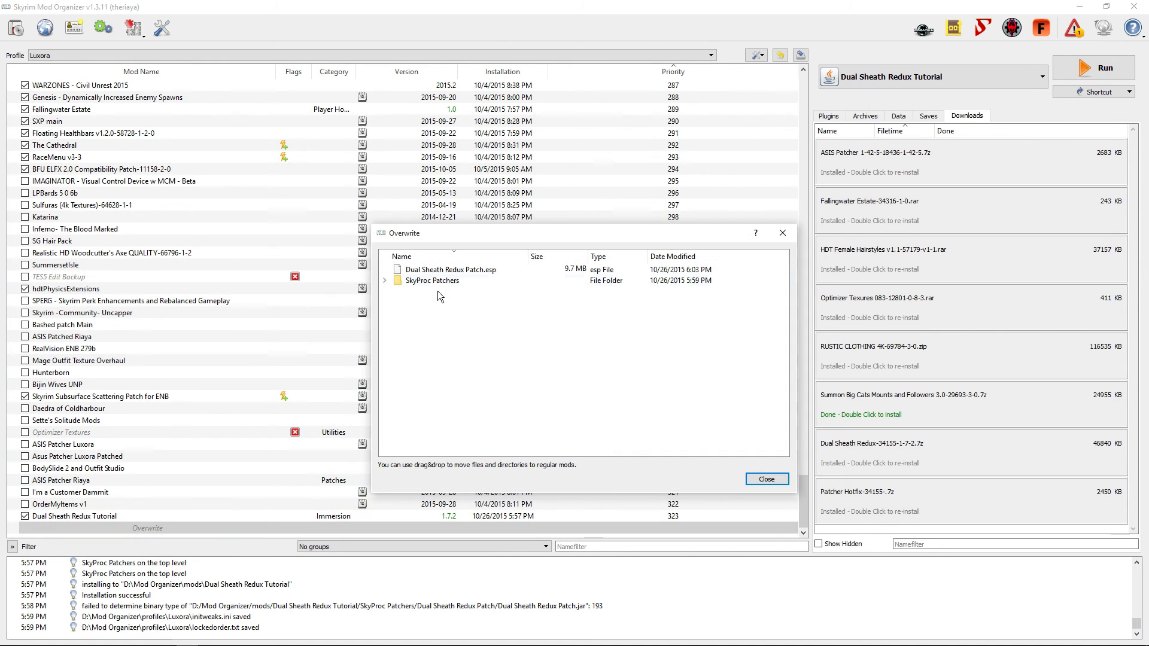
left_click(768, 478)
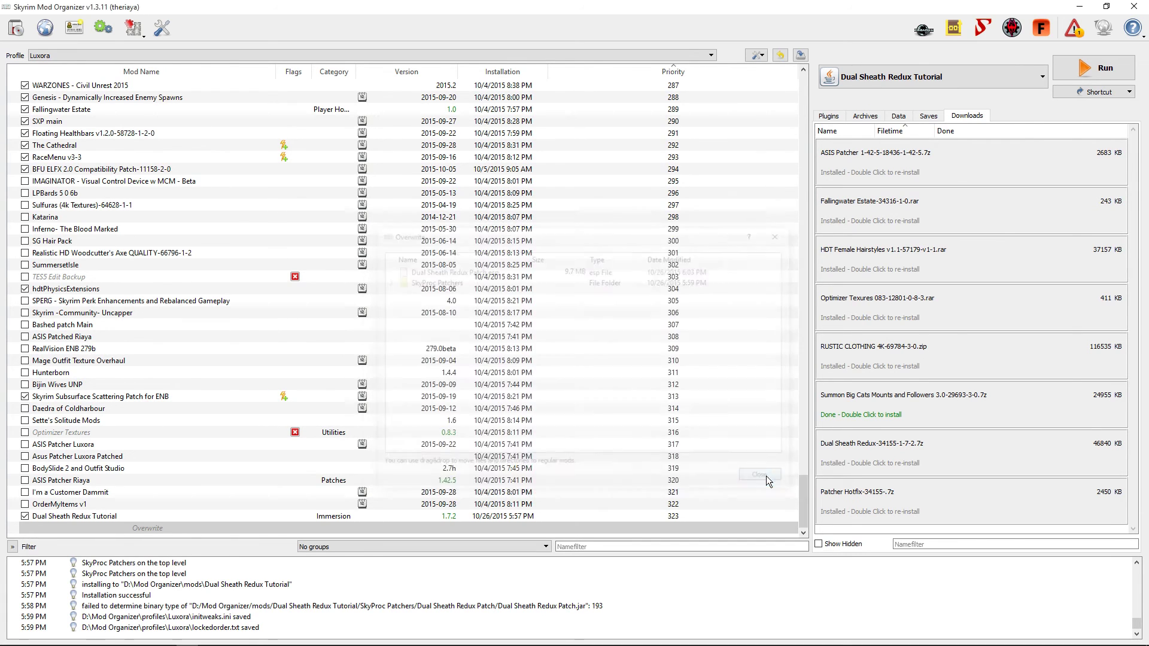
right_click(202, 527)
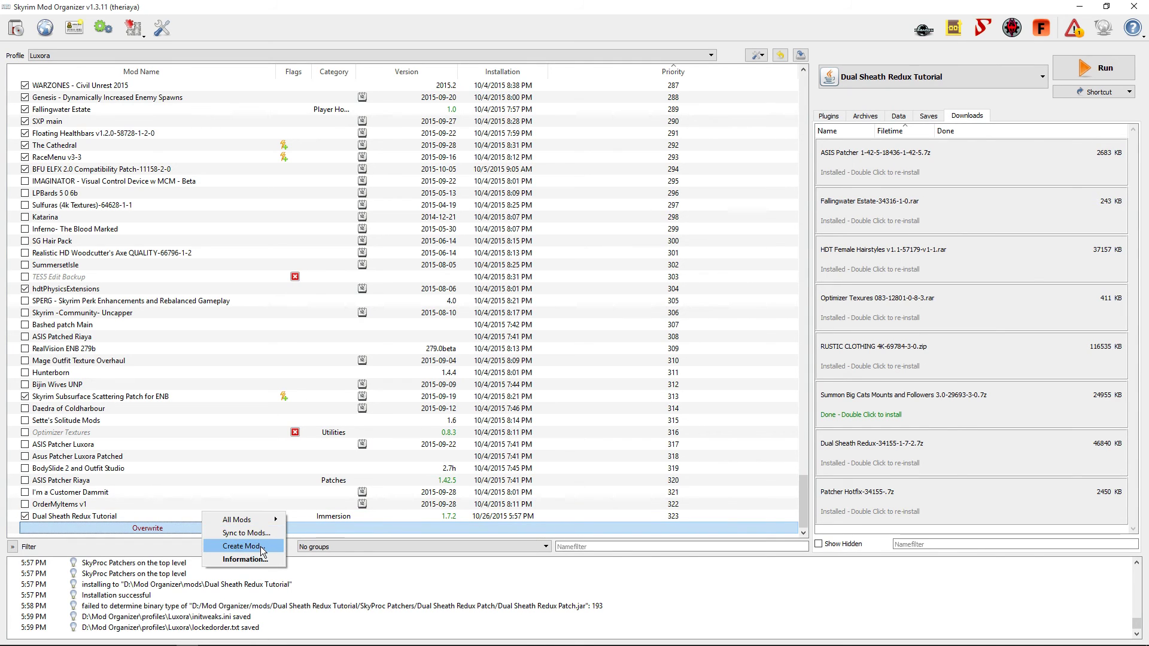
- Create a mod named 'Dual Sheath Redux Tutorial Patched' from the Overwrite files
left_click(242, 546)
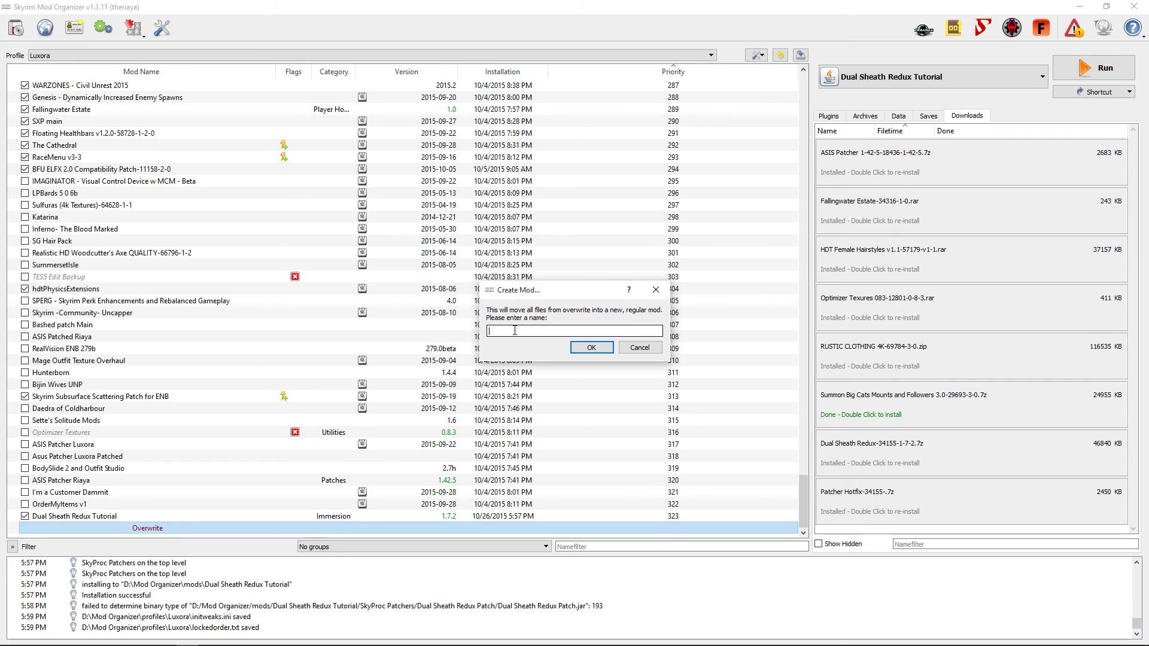
type("Dual")
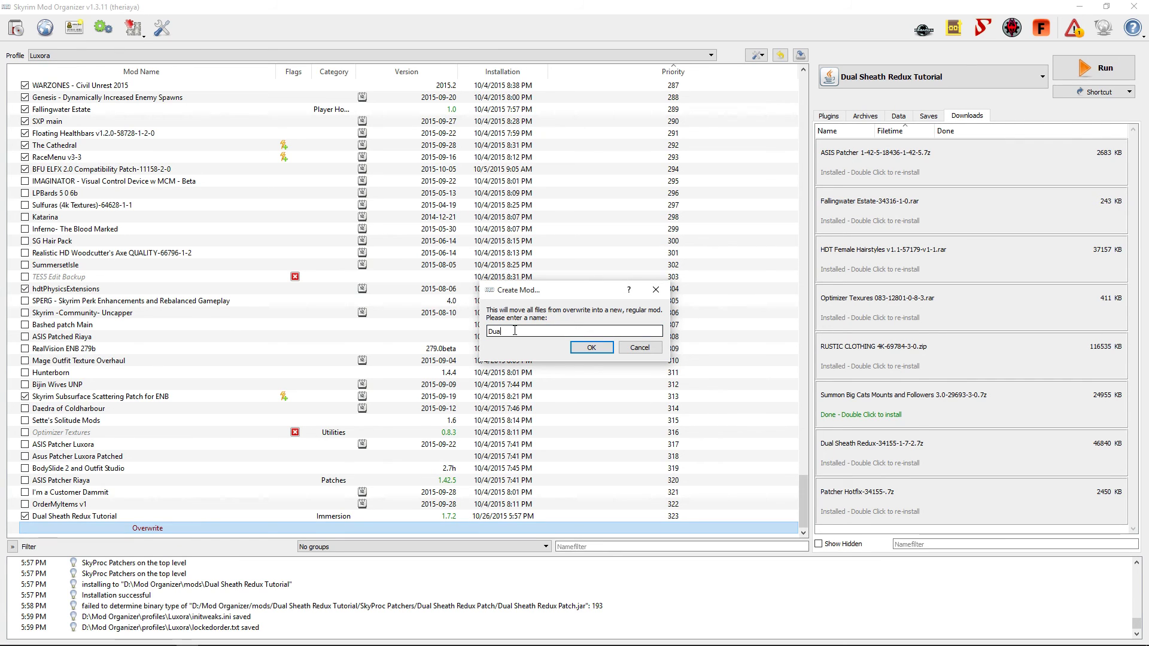
type(" Sheath Red")
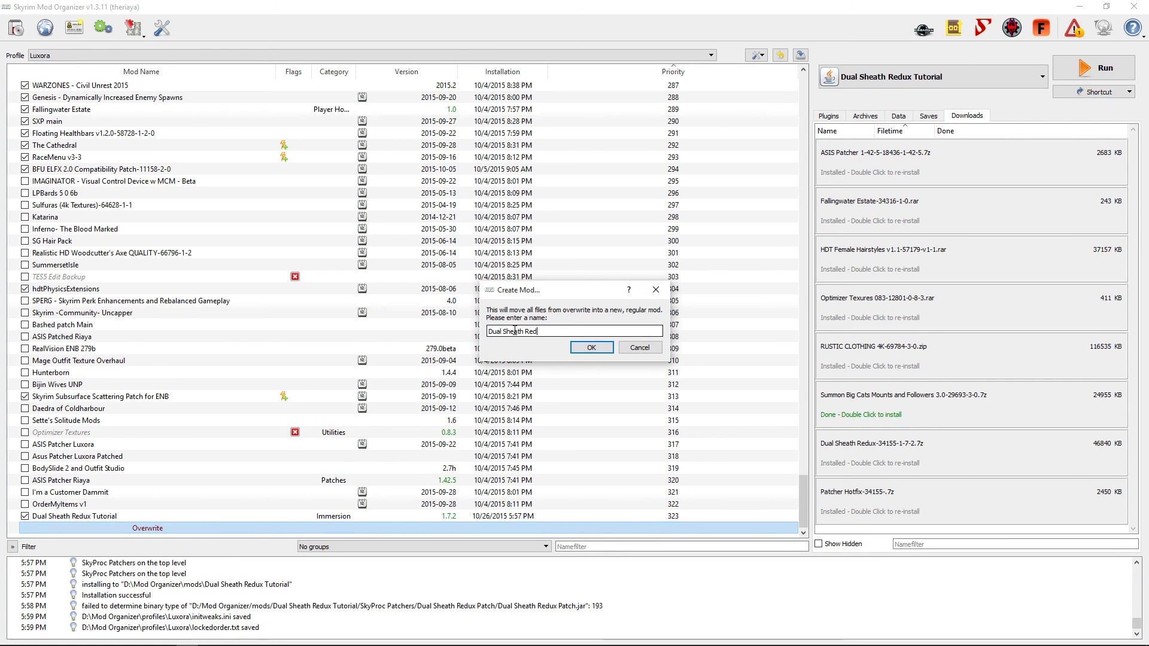
type("ux Tutorial Patched")
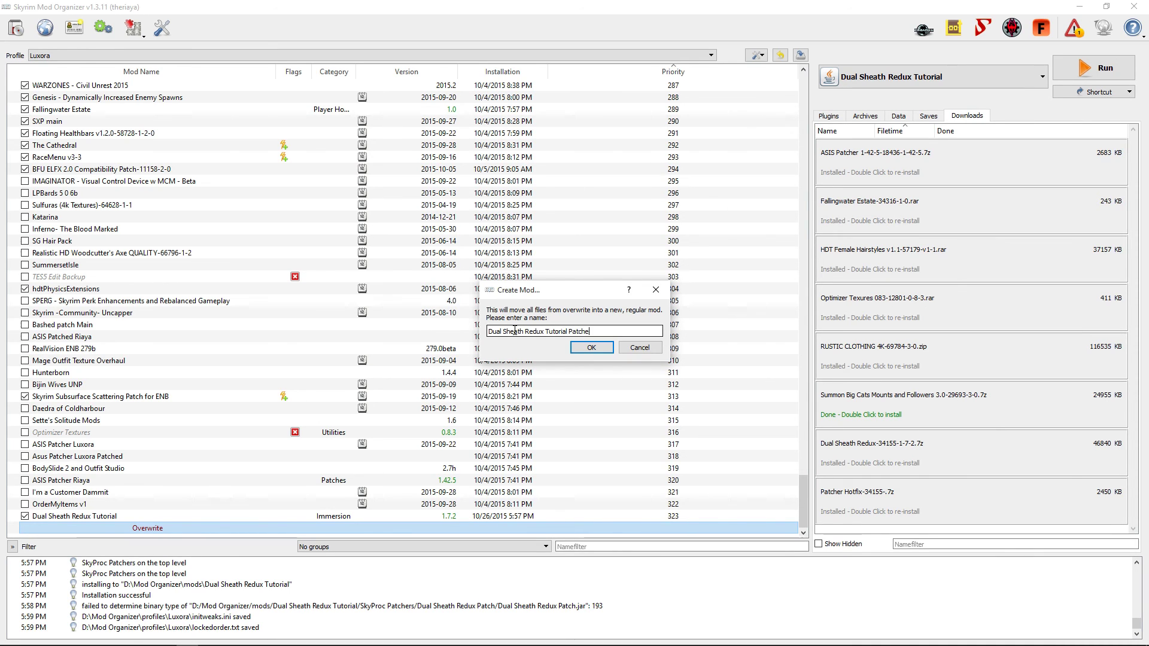
left_click(591, 347)
scroll(131, 478, "down", 1)
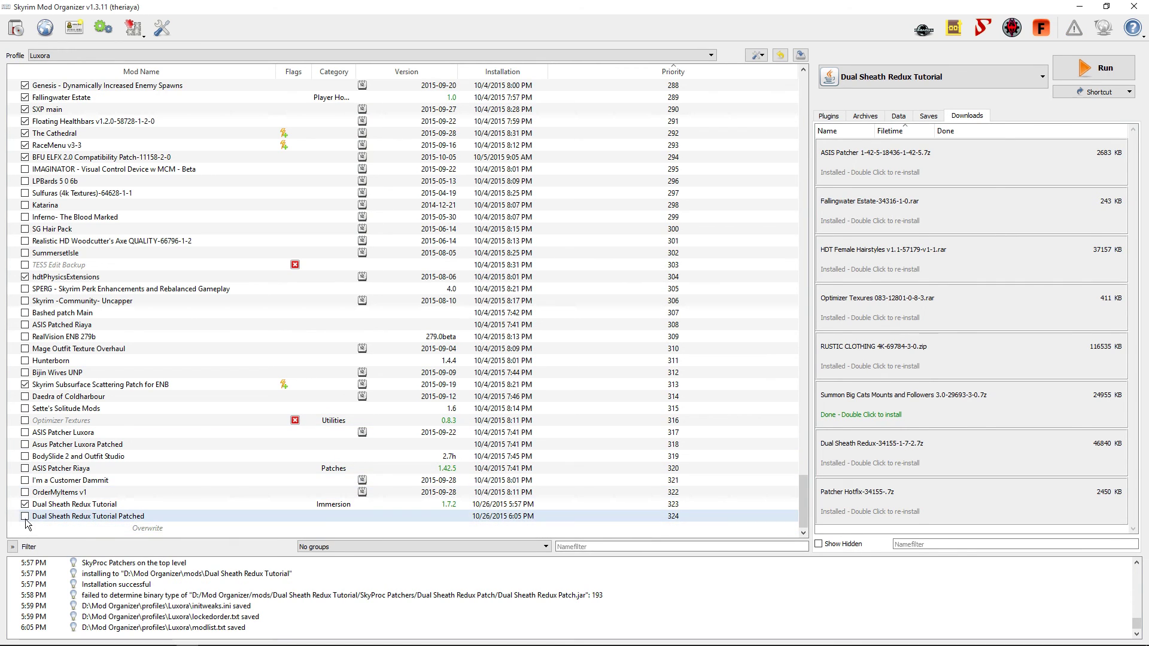
- Enable Dual Sheath Redux Tutorial and Dual Sheath Redux Tutorial Patched (priority 324) in the mod list
left_click(24, 517)
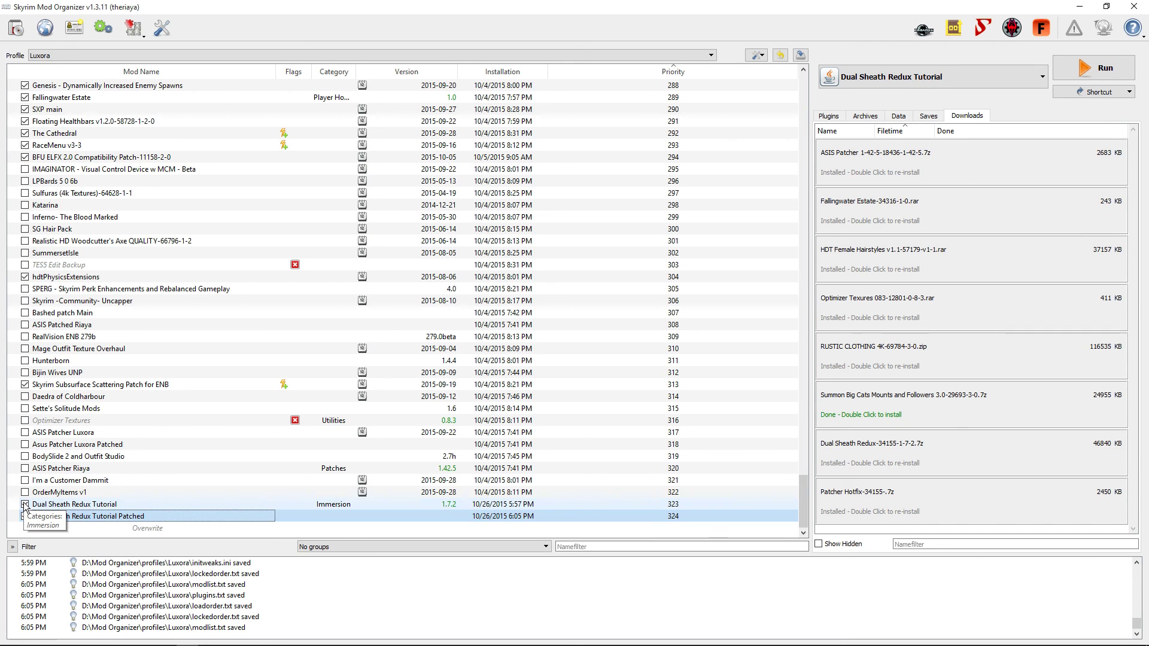
left_click(25, 504)
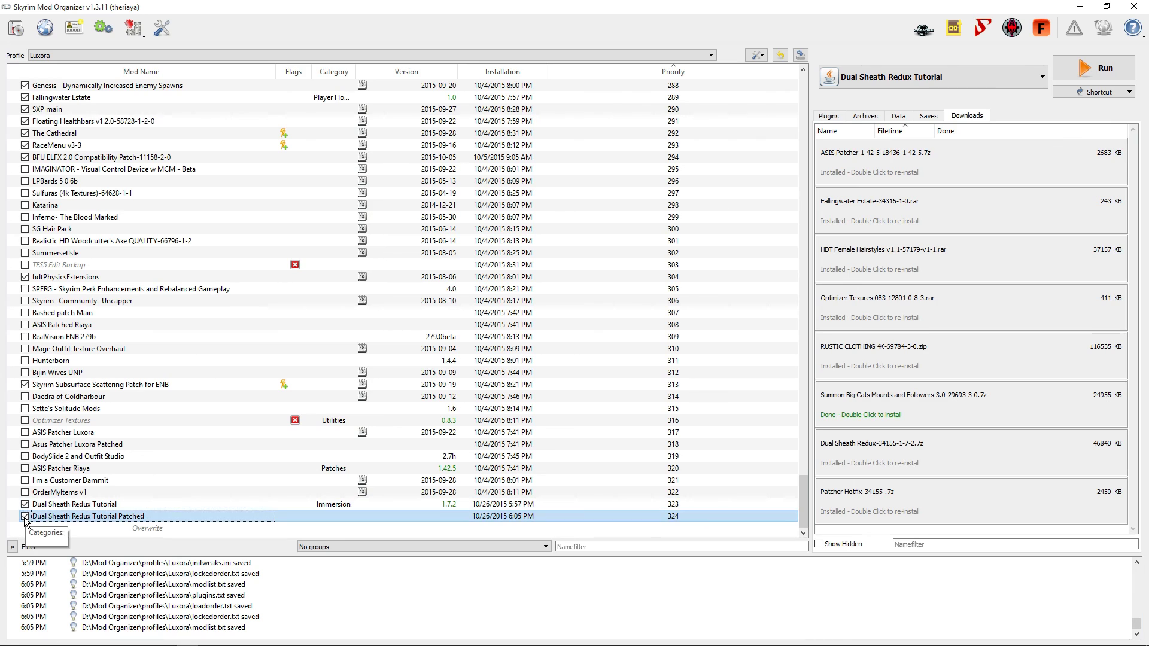
left_click(25, 516)
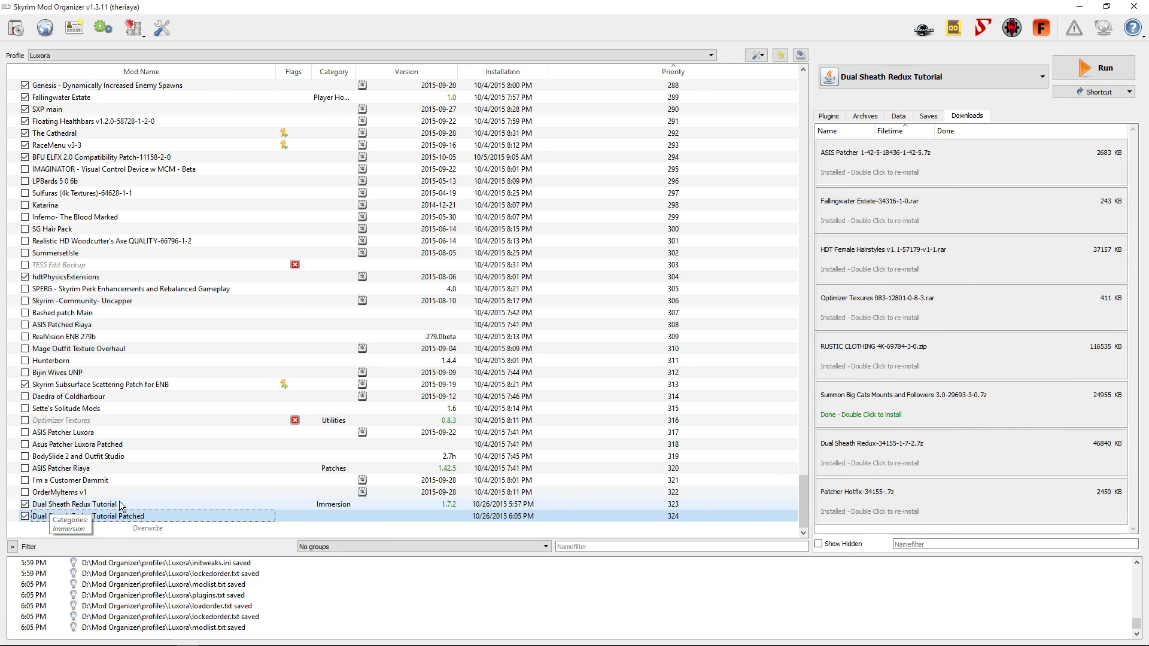
mouse_move(842, 450)
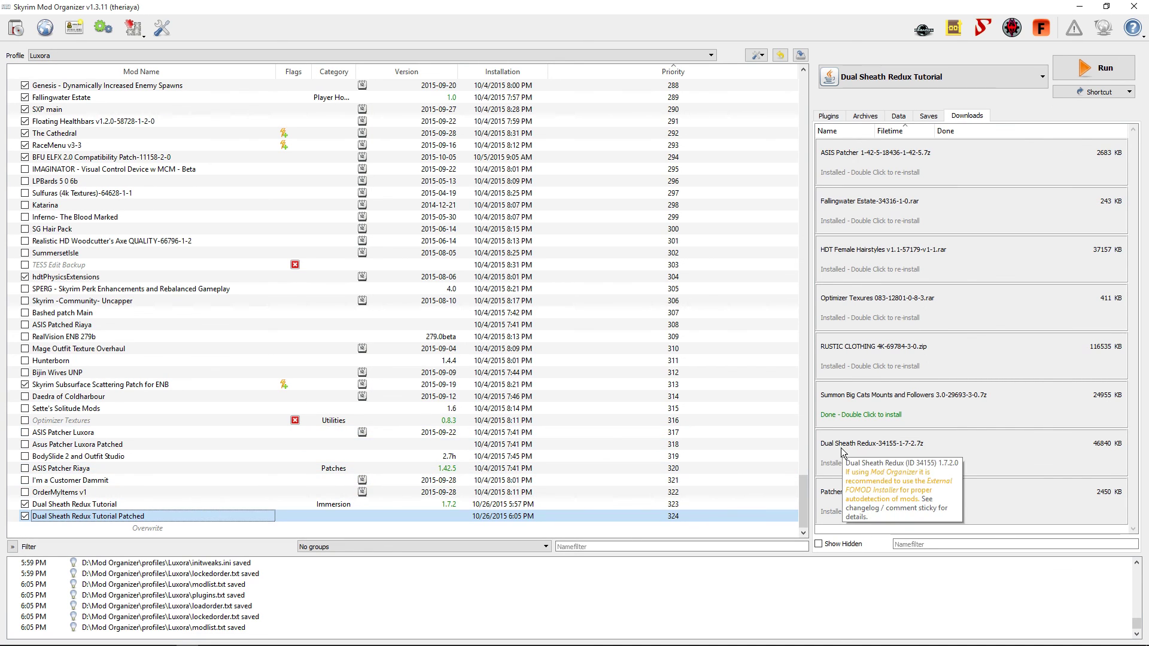